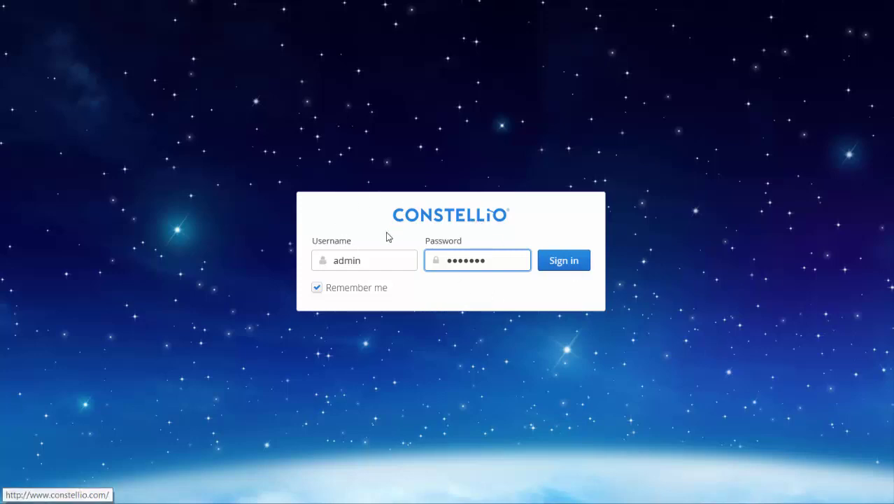
# Sign in with the administrator password to reach the Home page's File plan tree.
pyautogui.doubleClick(479, 261)
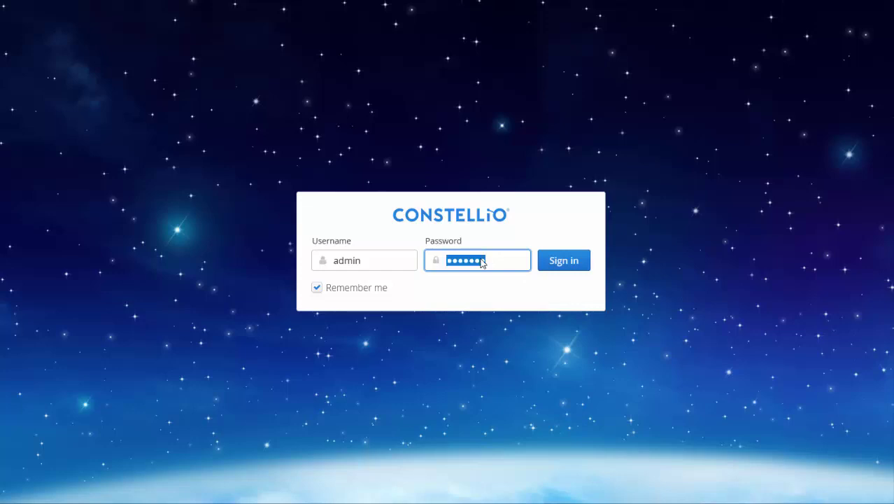
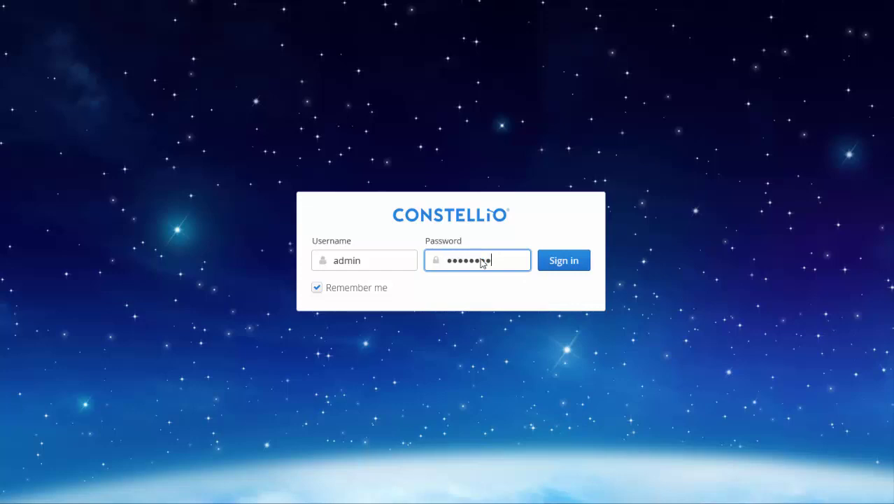
pyautogui.press('Return')
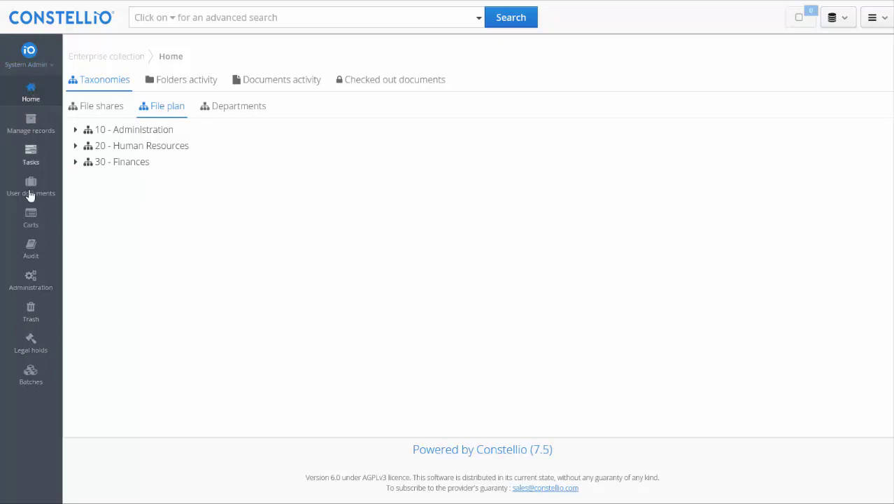
pyautogui.click(144, 16)
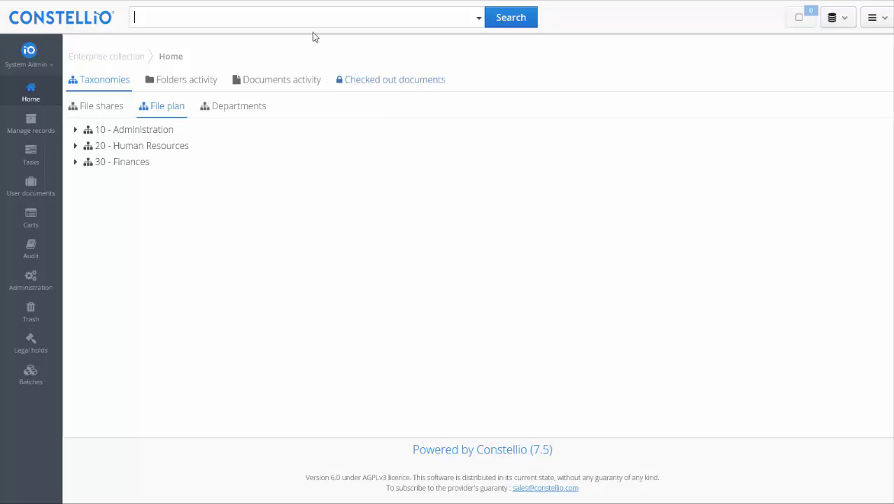
pyautogui.click(478, 19)
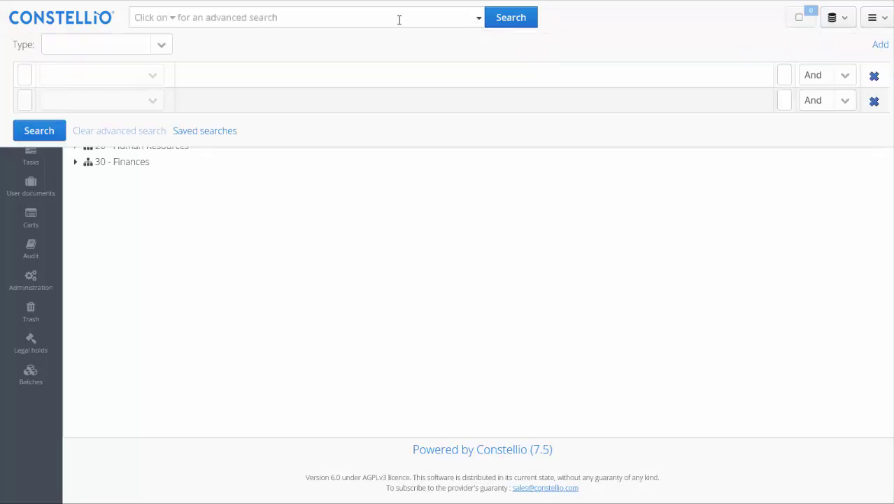
pyautogui.click(163, 46)
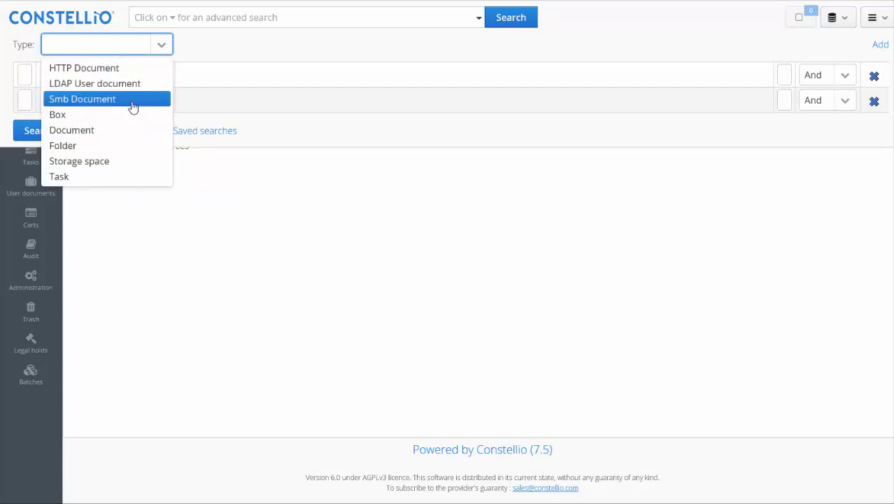
pyautogui.click(238, 48)
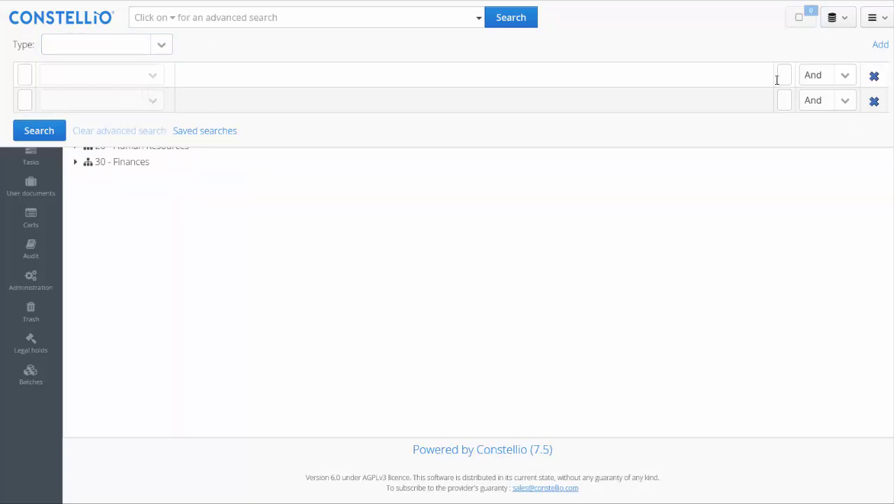
pyautogui.click(810, 235)
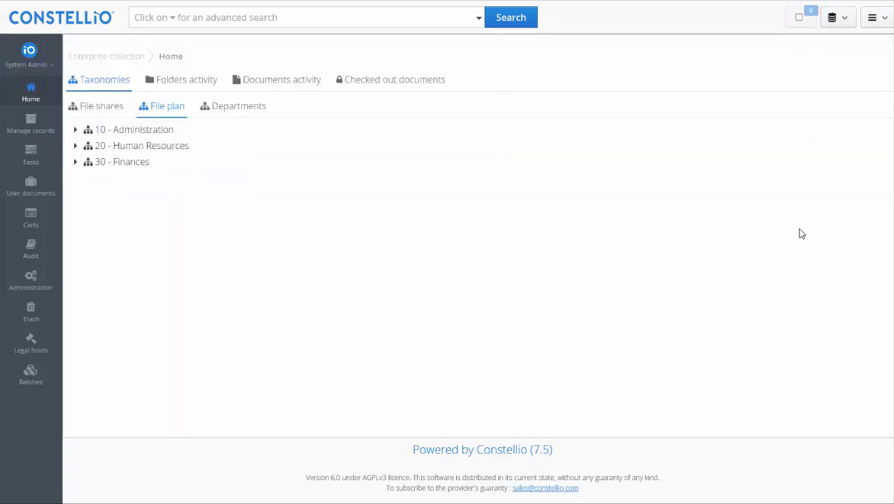
pyautogui.click(876, 21)
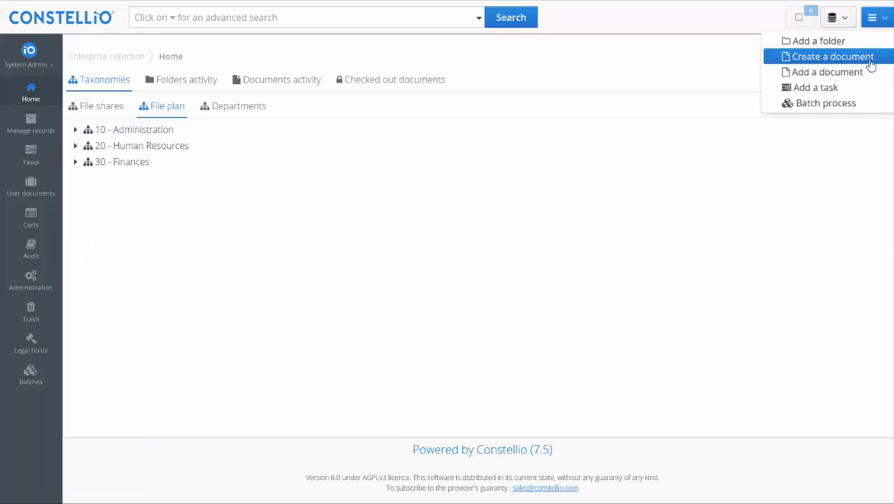
pyautogui.click(843, 19)
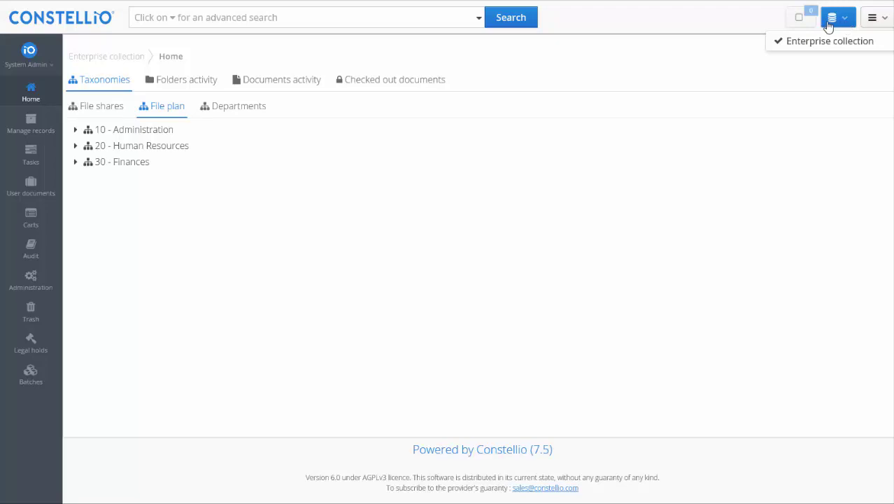
pyautogui.click(808, 28)
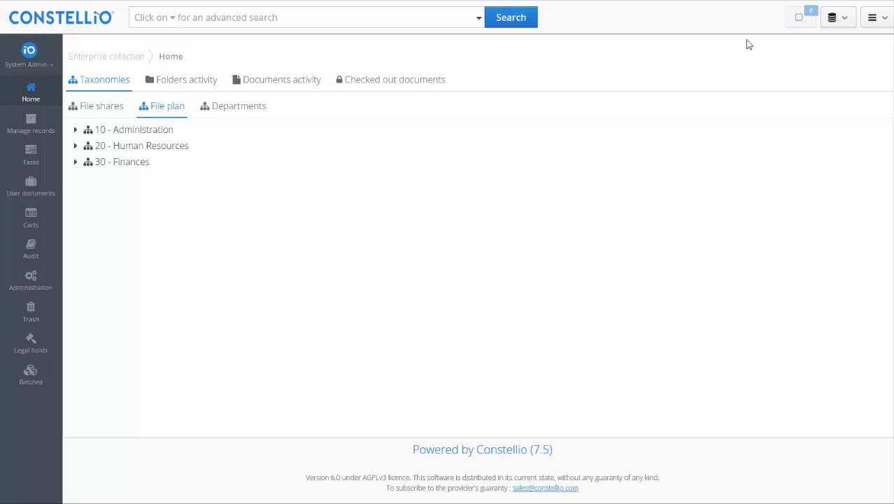
# Open Edit profile from the System Admin menu and scroll through the profile form.
pyautogui.click(39, 69)
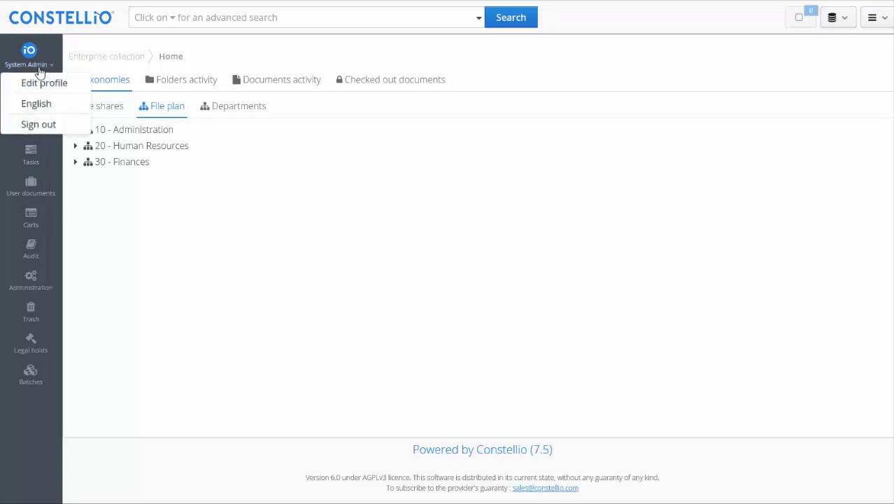
pyautogui.click(44, 84)
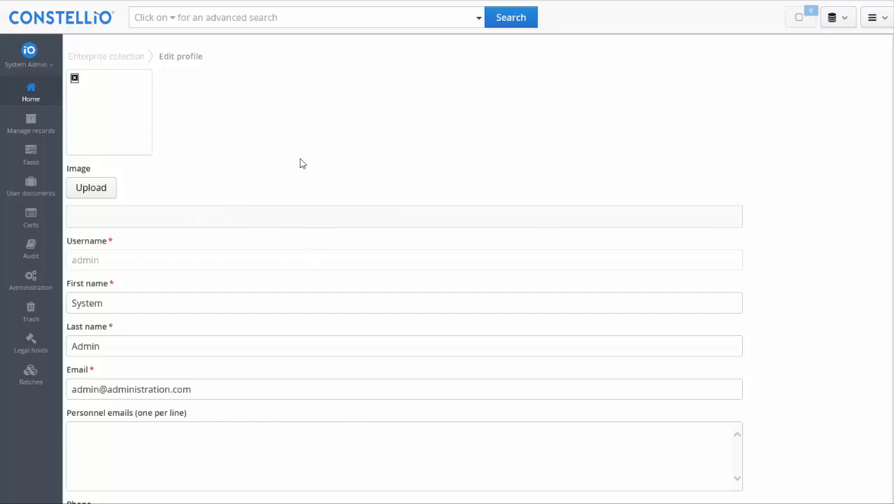
pyautogui.scroll(-1, 290, 147)
pyautogui.scroll(-4, 288, 144)
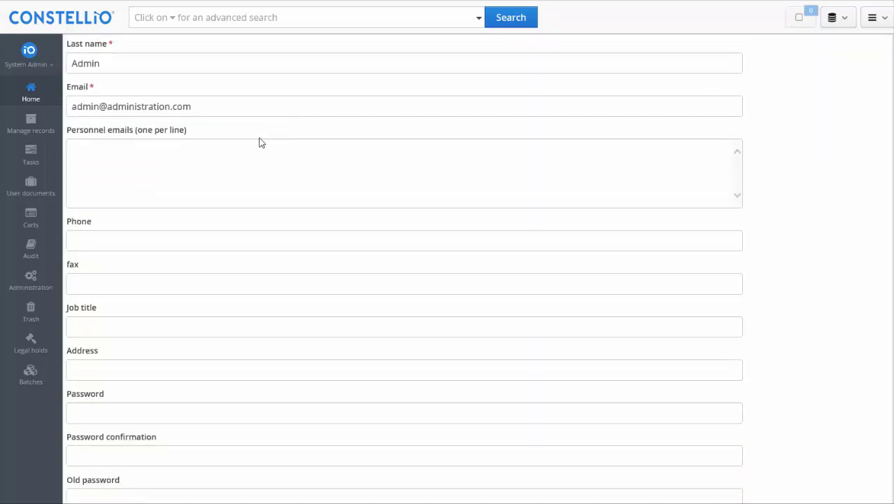
pyautogui.scroll(-7, 259, 143)
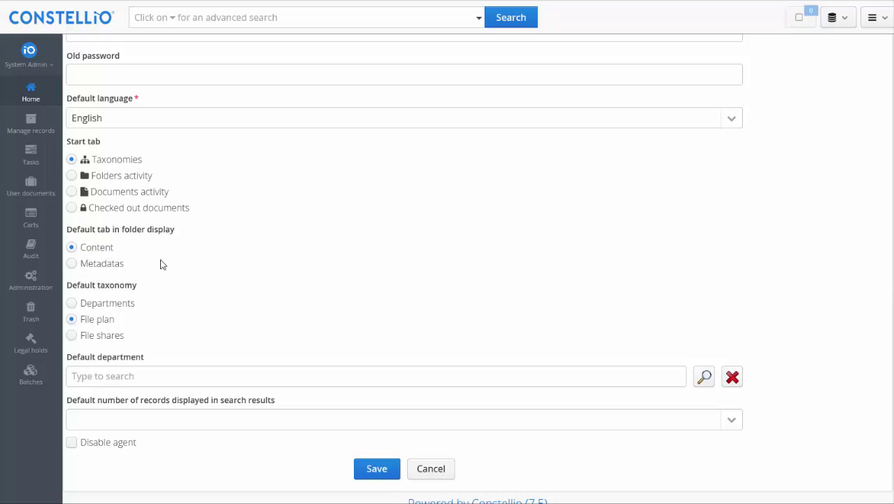
# Save the profile, then expand 10 - Administration and 10.1 - Governance in the File plan.
pyautogui.click(370, 475)
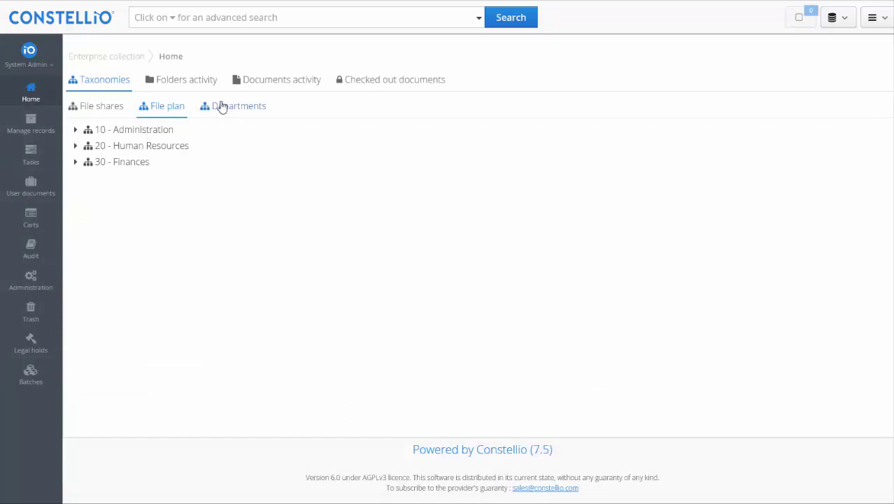
pyautogui.click(36, 96)
pyautogui.click(74, 130)
pyautogui.click(86, 146)
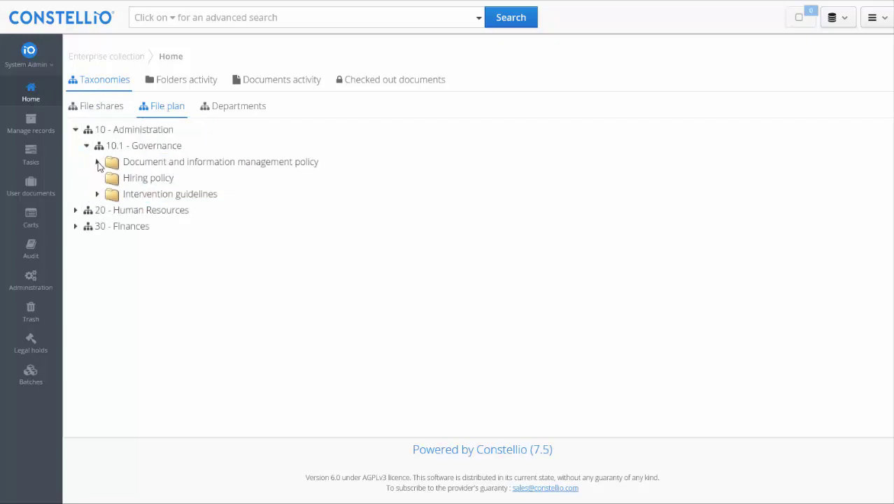
# Expand and collapse the Document and information management policy folder, then show the Departments taxonomy.
pyautogui.click(97, 161)
pyautogui.click(97, 162)
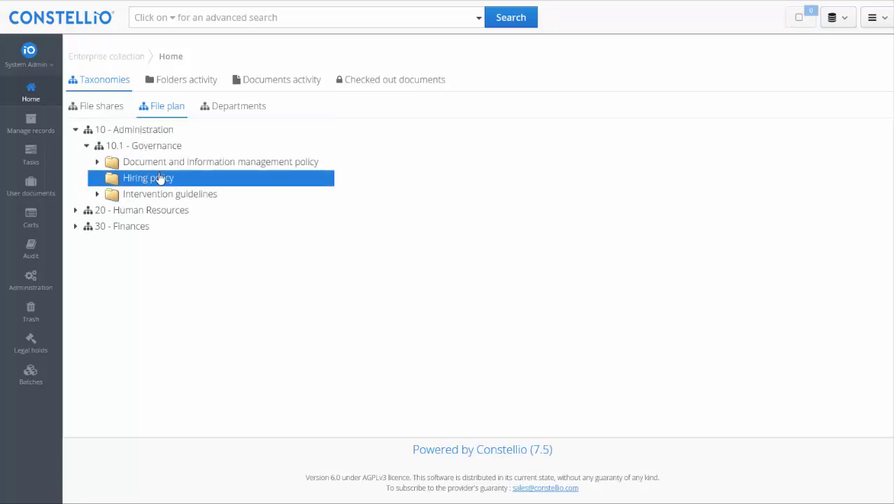
pyautogui.click(238, 107)
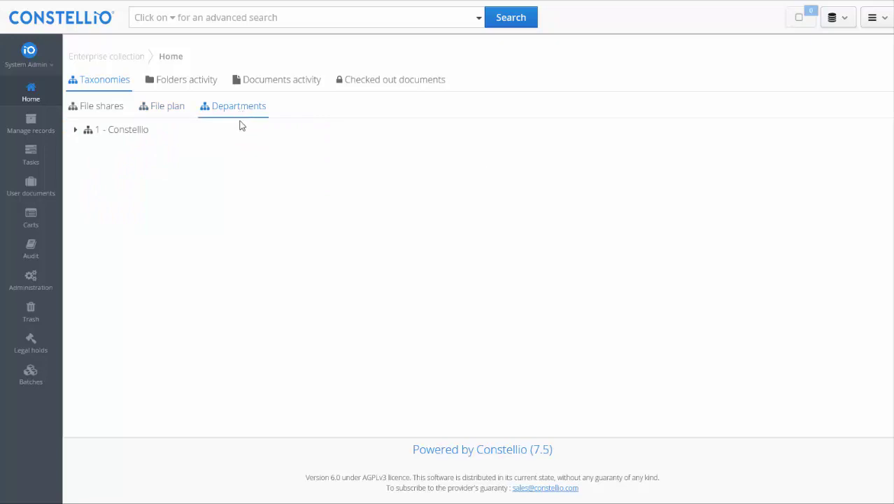
# Expand 1 - Constellio, 1.1 - DG - Planning and 1.2 - FS - Financial Resources, then view File shares.
pyautogui.click(75, 130)
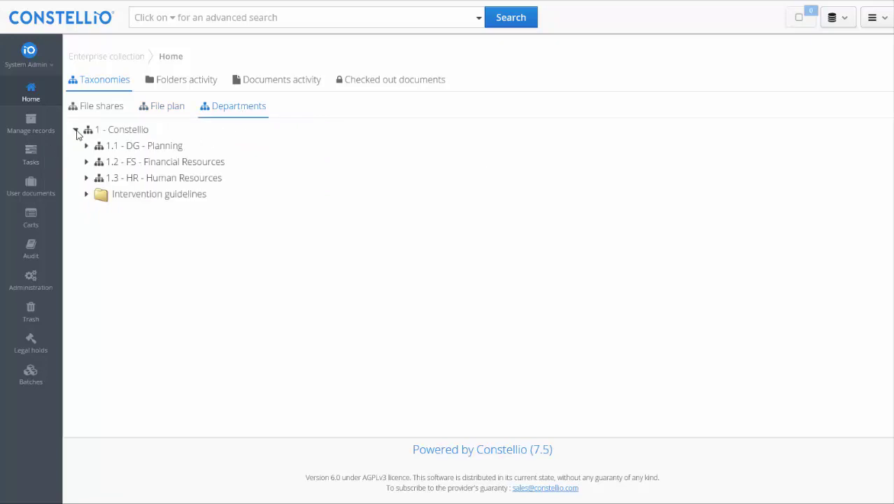
pyautogui.click(87, 147)
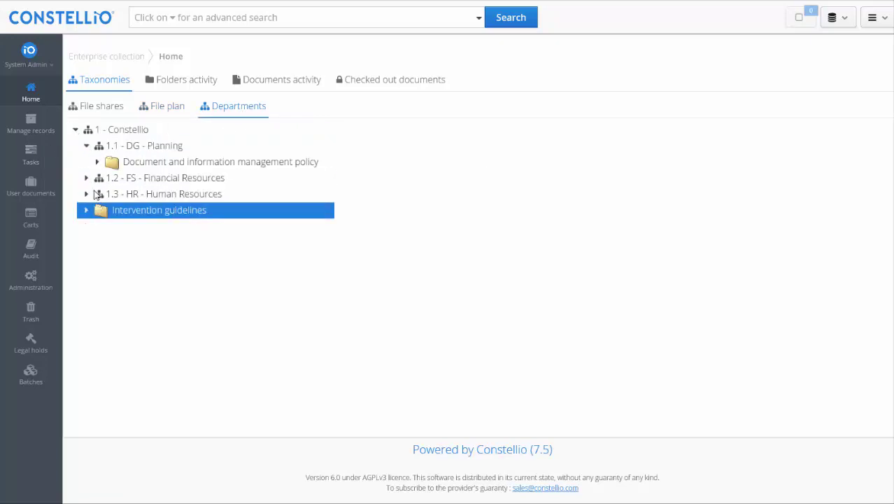
pyautogui.click(86, 179)
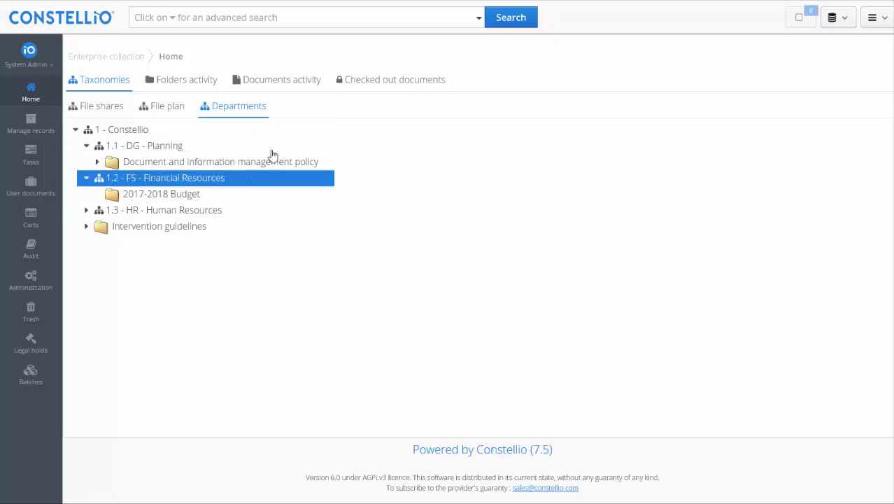
pyautogui.click(108, 114)
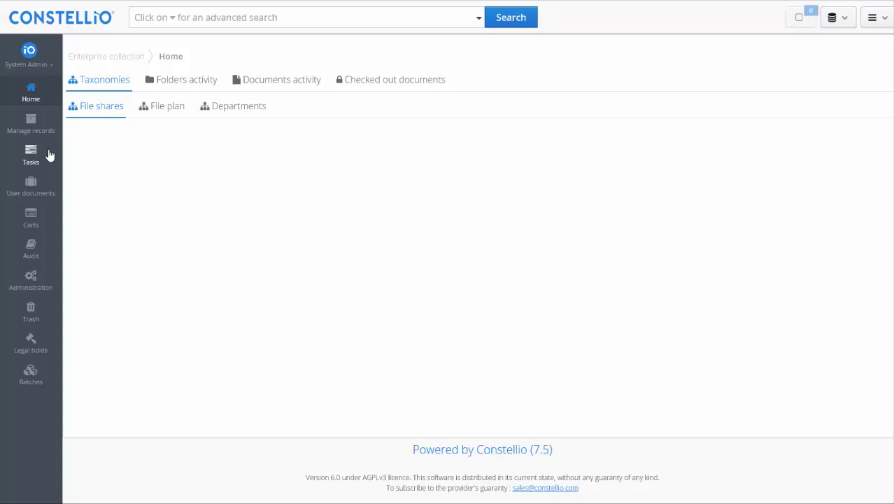
# Review Folders activity and Documents activity, then go to Administration's Collections management page.
pyautogui.click(181, 87)
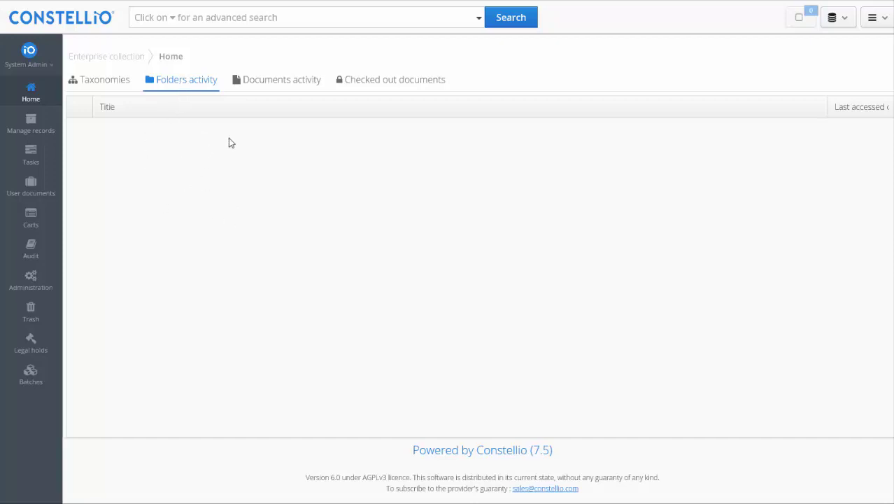
pyautogui.click(282, 79)
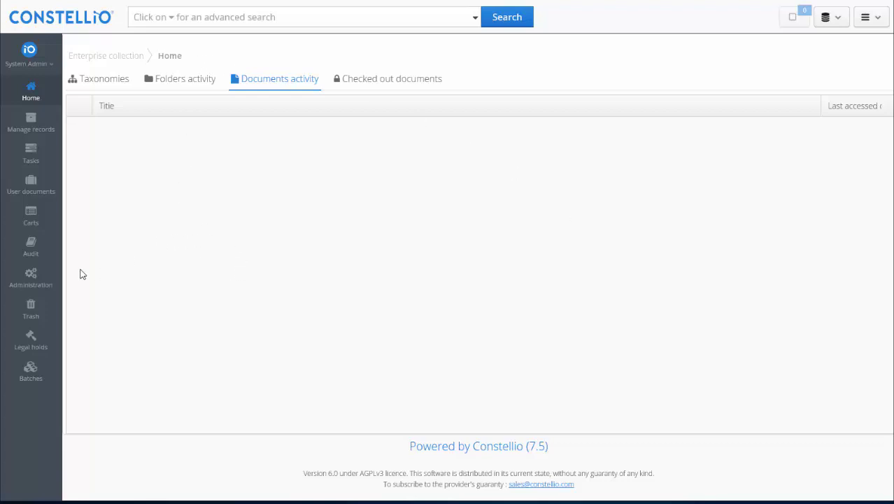
pyautogui.click(40, 281)
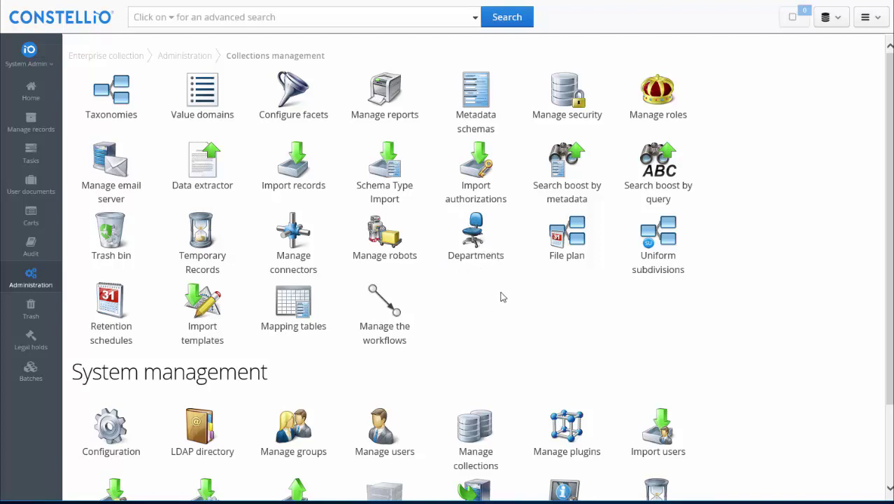
pyautogui.click(474, 235)
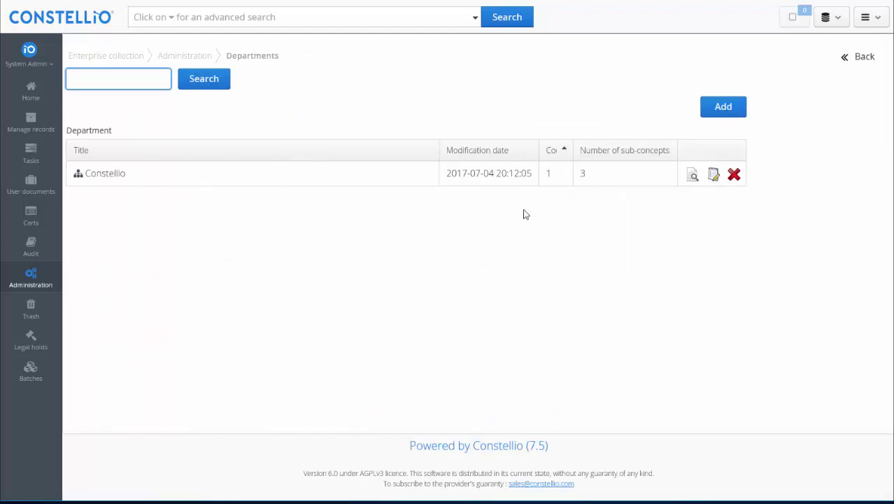
pyautogui.click(720, 109)
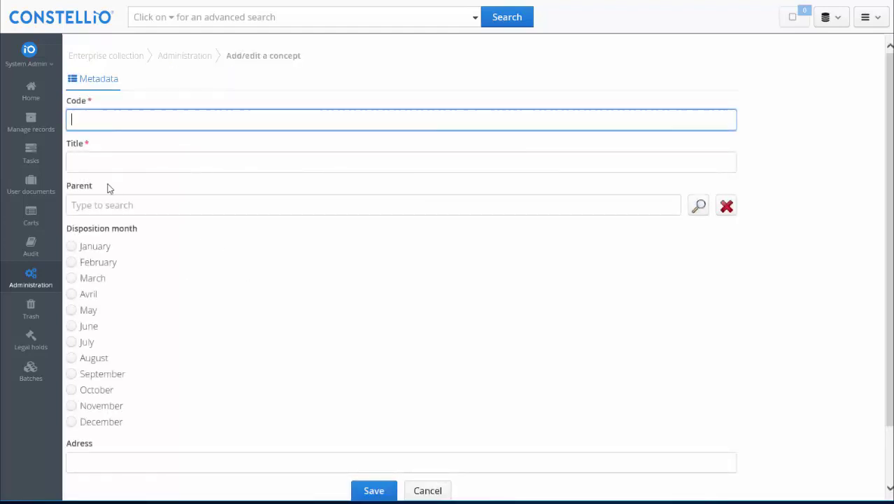
pyautogui.click(426, 491)
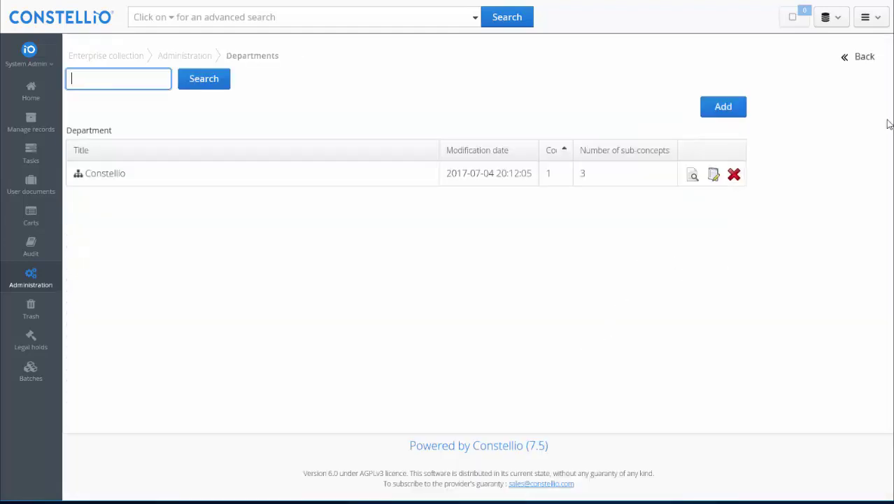
pyautogui.click(855, 64)
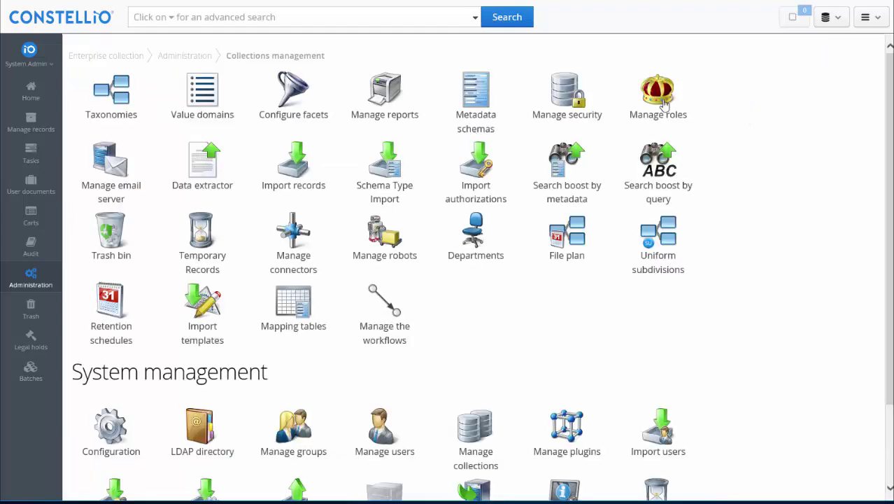
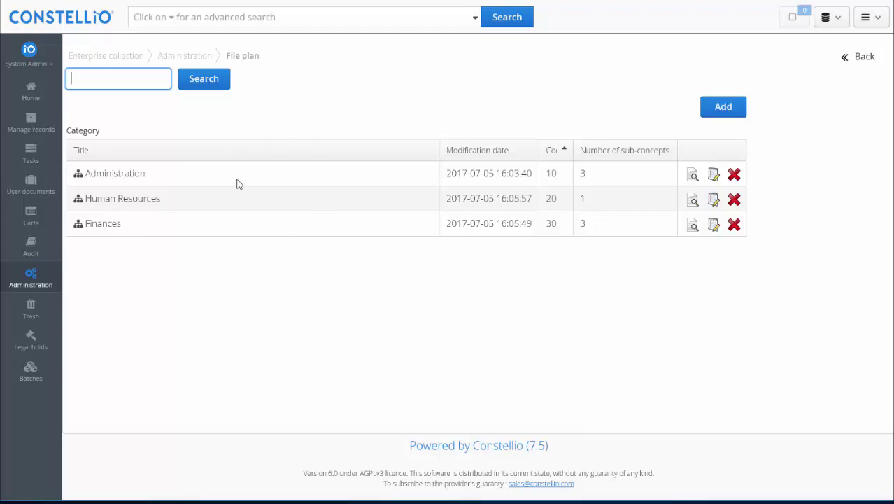
# Create a top-level file plan category with code and title 'demo' and open its page.
pyautogui.click(724, 108)
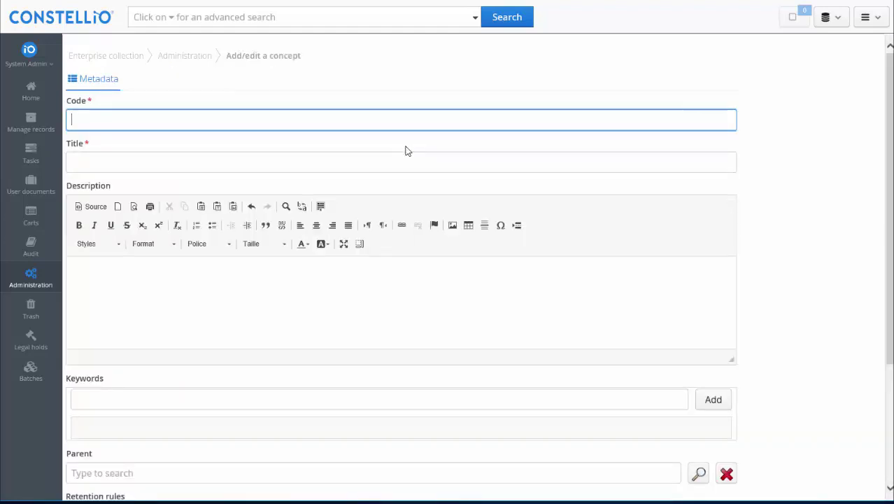
pyautogui.write('demo')
pyautogui.click(109, 161)
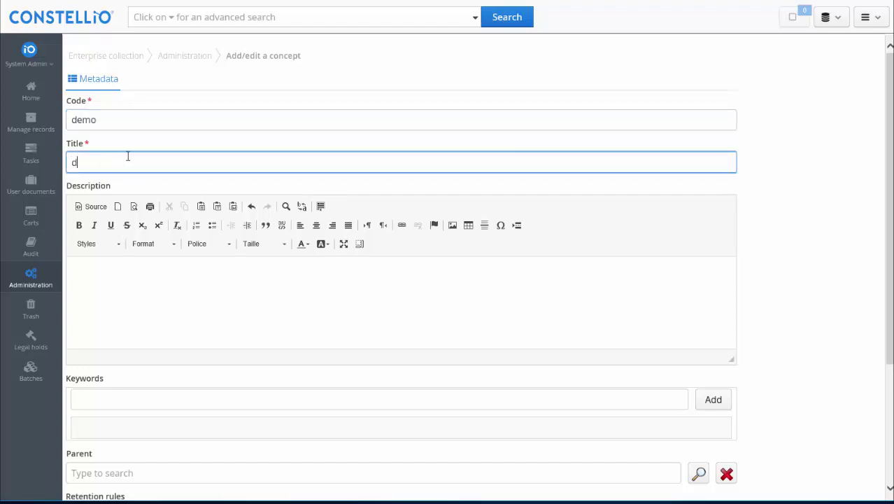
pyautogui.write('demo')
pyautogui.scroll(-3, 308, 235)
pyautogui.click(374, 419)
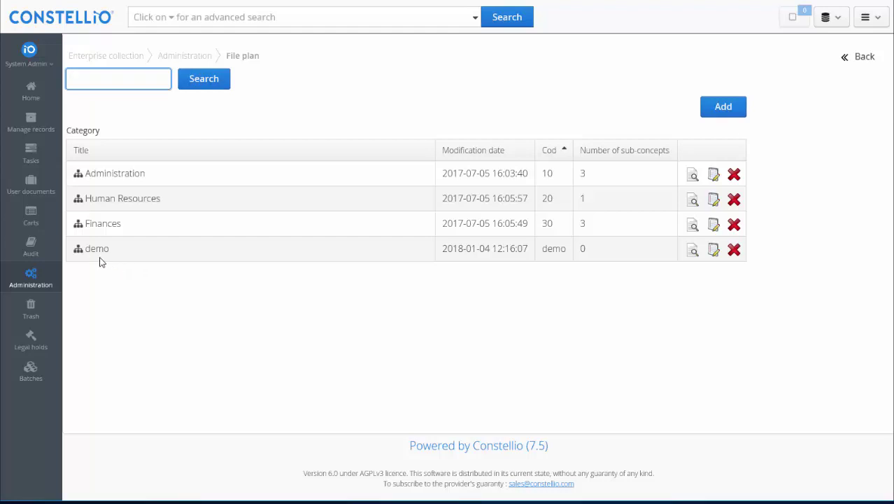
pyautogui.click(692, 252)
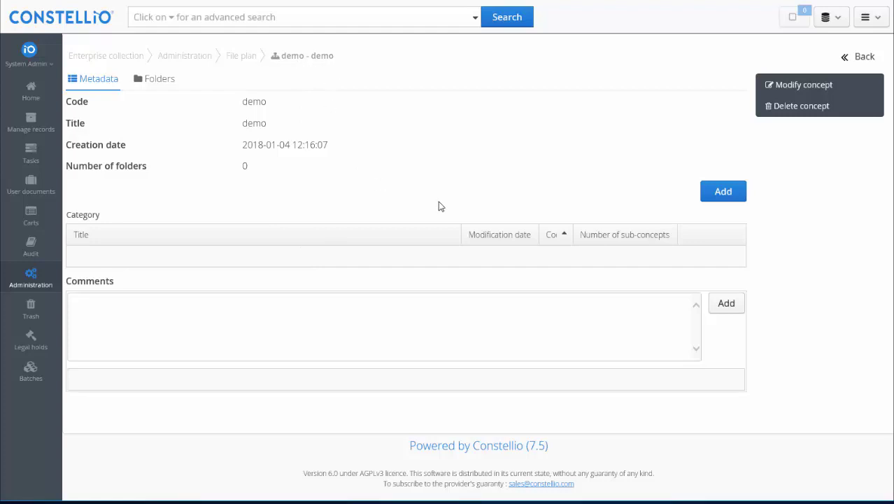
# Add sub-category 'demo level 2' under demo, reusing the code as title, and open it.
pyautogui.click(724, 196)
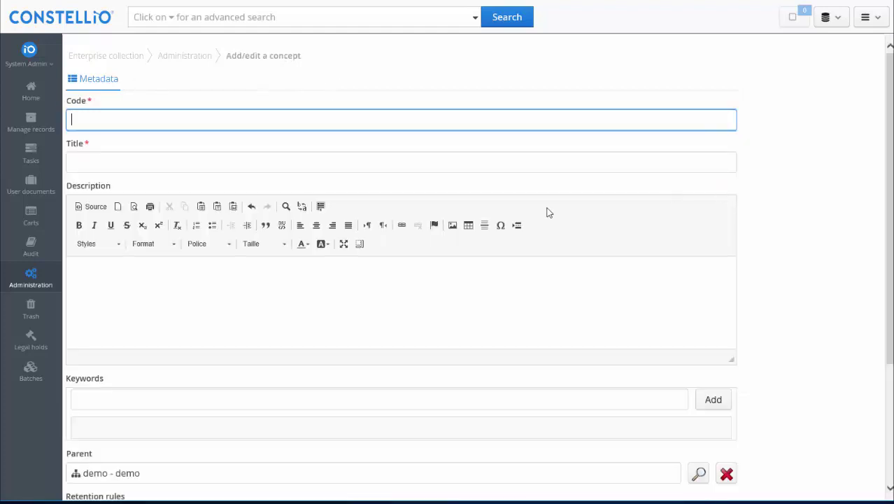
pyautogui.write('demo level 2')
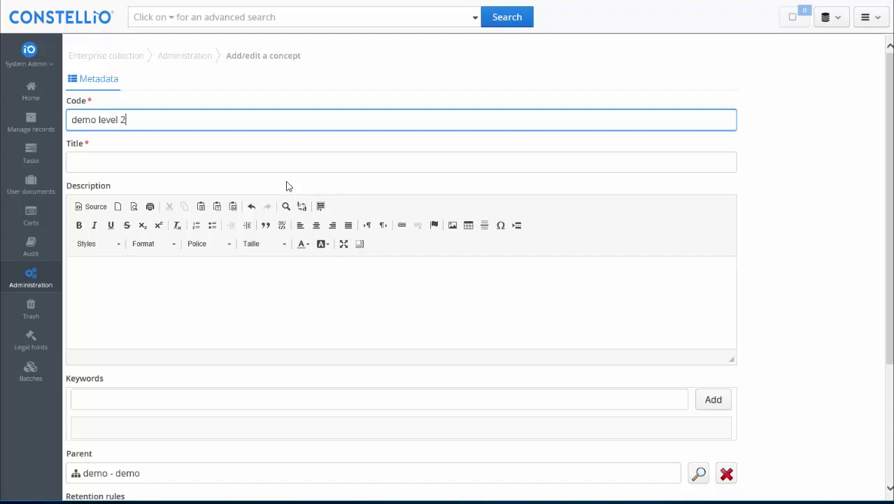
pyautogui.moveTo(139, 117); pyautogui.dragTo(31, 129)
pyautogui.hotkey('ctrl', 'c')
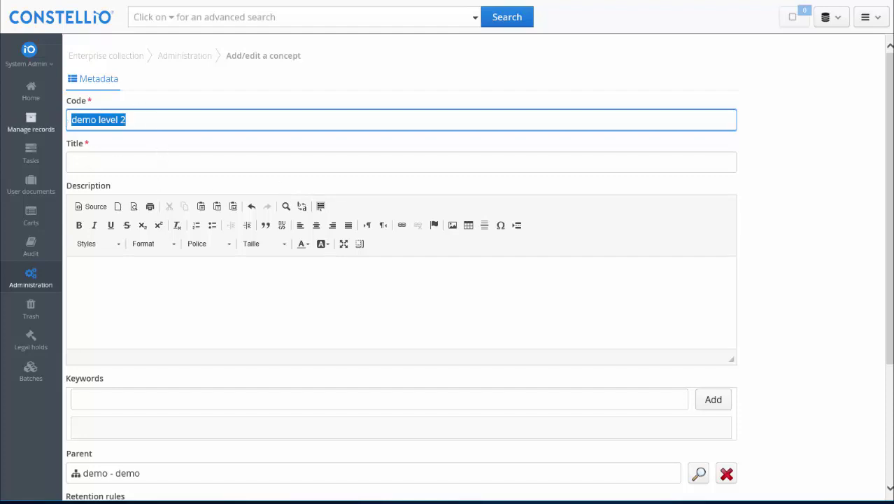
pyautogui.click(117, 162)
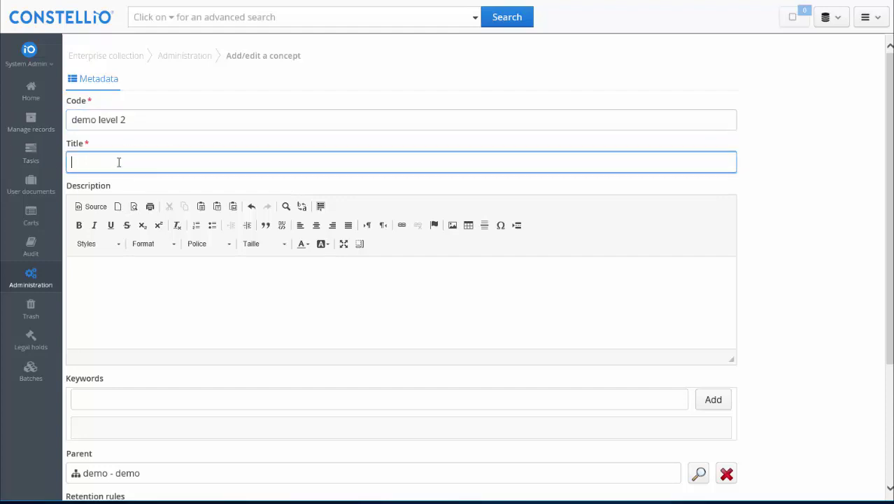
pyautogui.hotkey('ctrl', 'v')
pyautogui.scroll(-5, 594, 231)
pyautogui.click(374, 422)
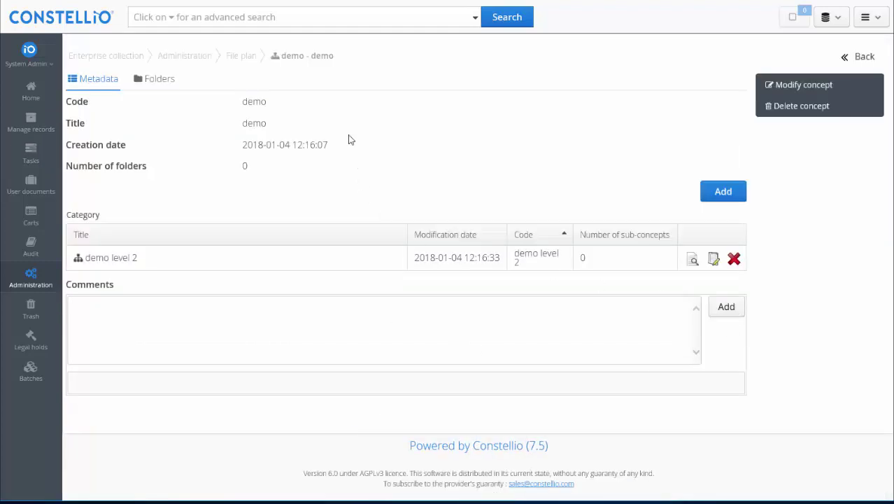
pyautogui.click(693, 260)
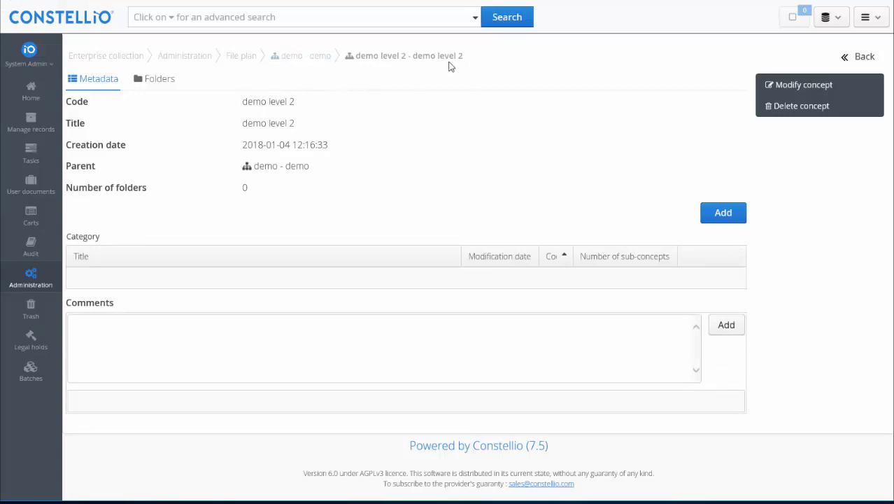
# Add sub-category 'demo level 3' (code and title) under demo level 2 and open it.
pyautogui.click(725, 214)
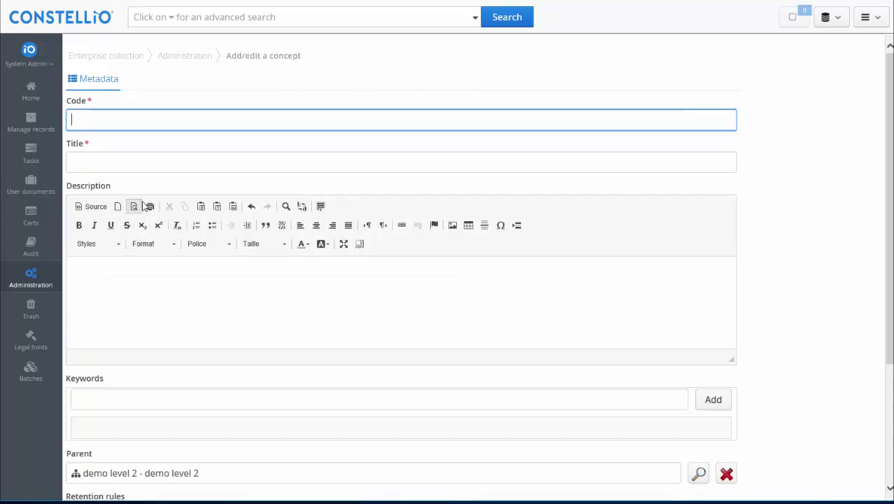
pyautogui.write('demo ')
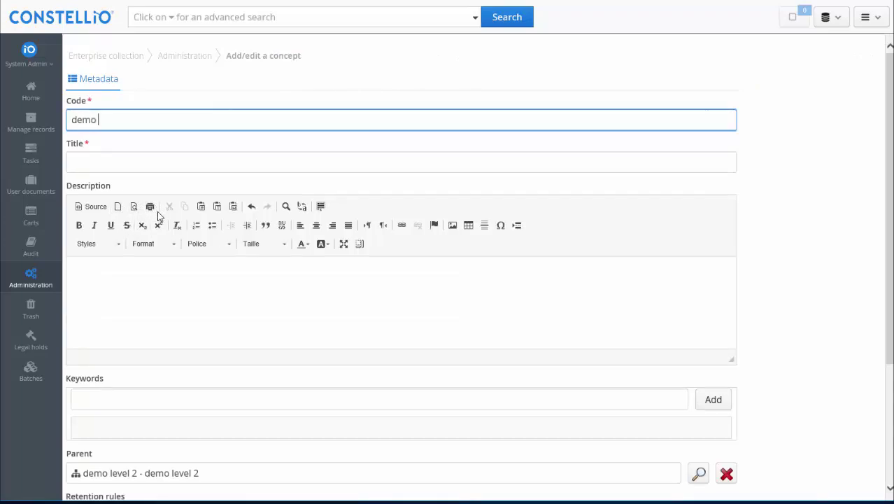
pyautogui.write('leve')
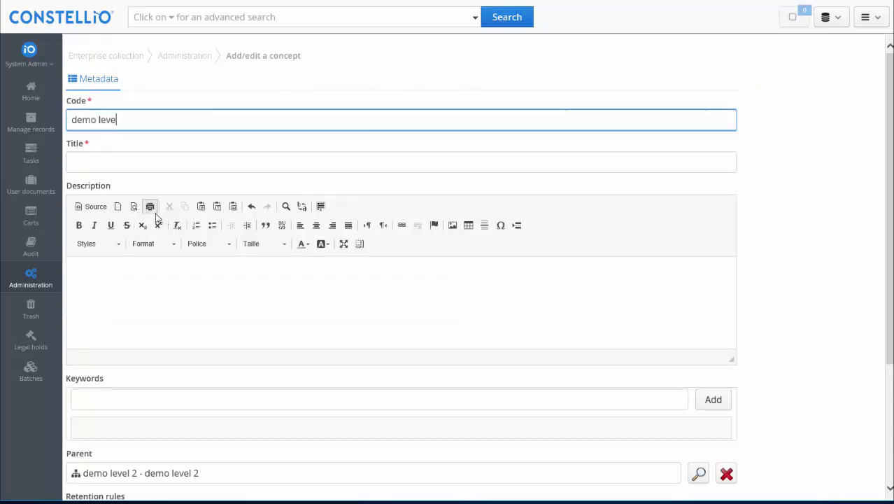
pyautogui.write('l 3')
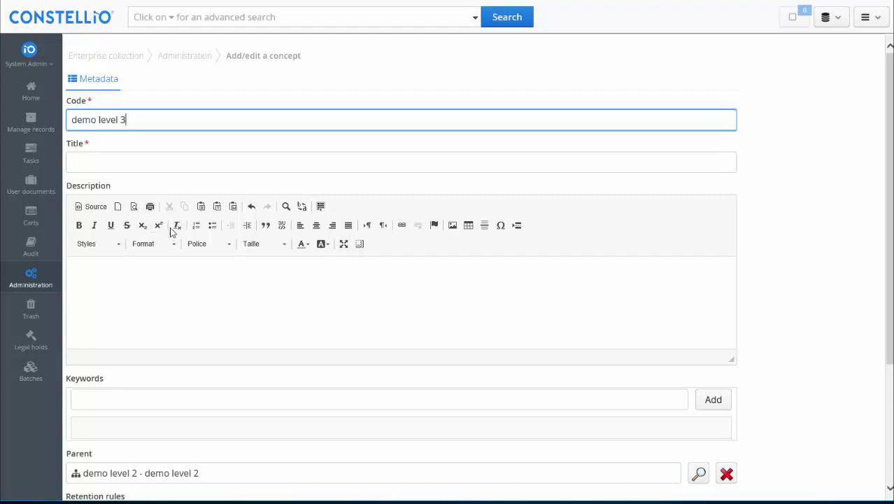
pyautogui.click(119, 168)
pyautogui.write('de')
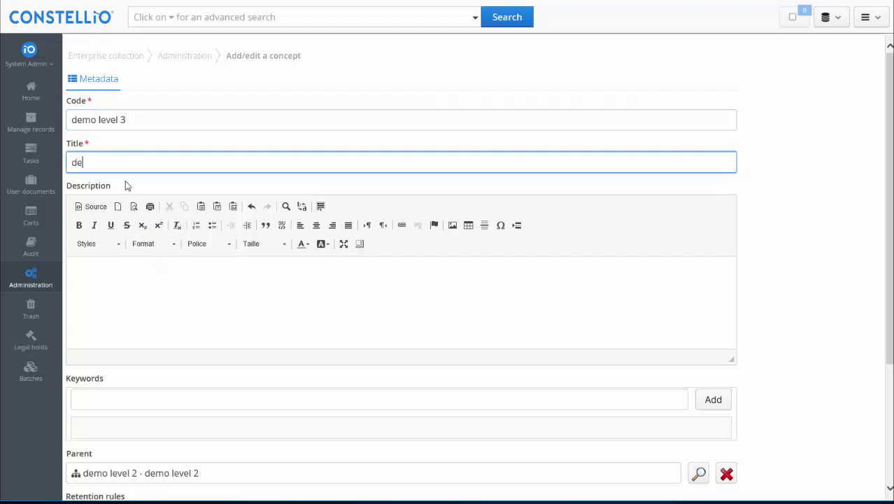
pyautogui.write('mo level 3')
pyautogui.scroll(-3, 293, 212)
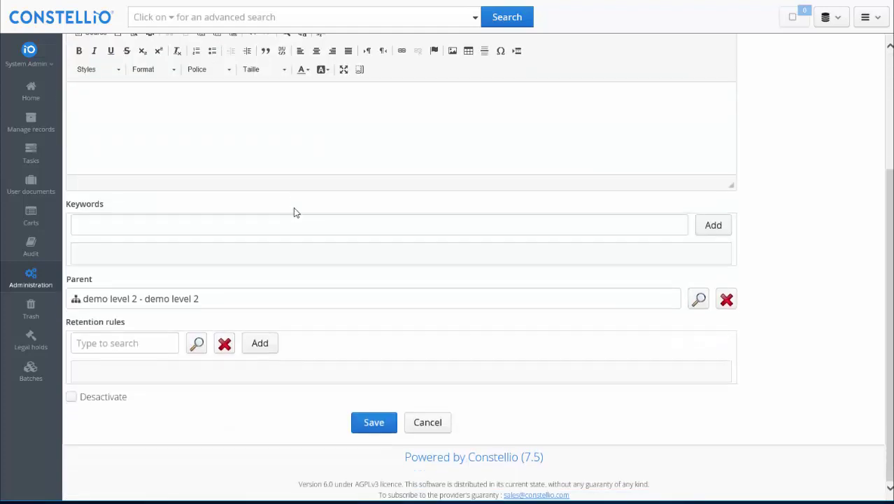
pyautogui.click(369, 428)
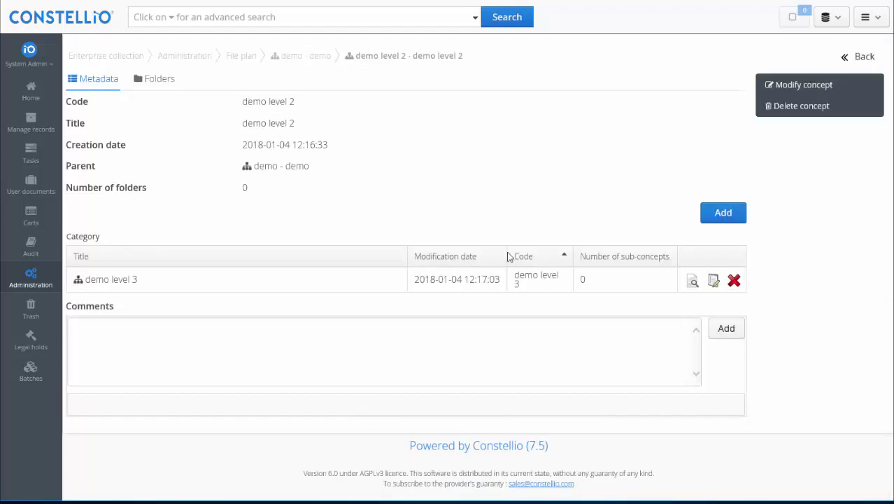
pyautogui.click(693, 280)
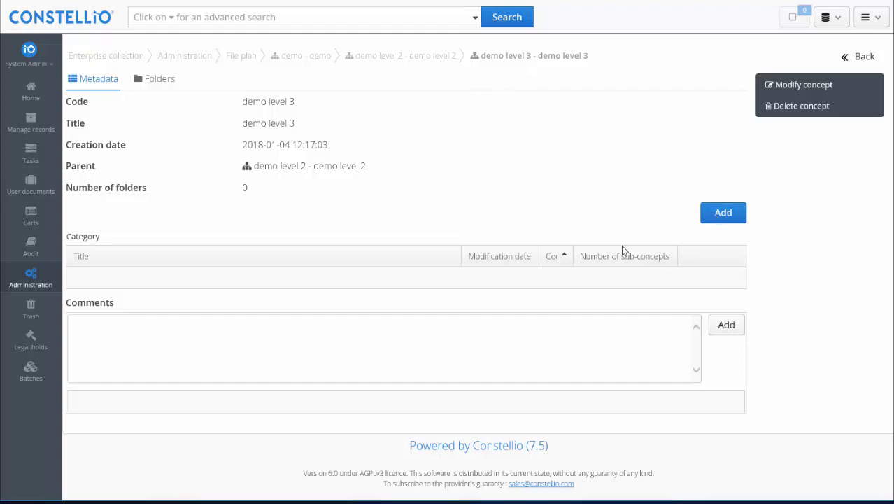
# Save demo level 3 unchanged after browsing retention rules, then go to Administration.
pyautogui.click(799, 84)
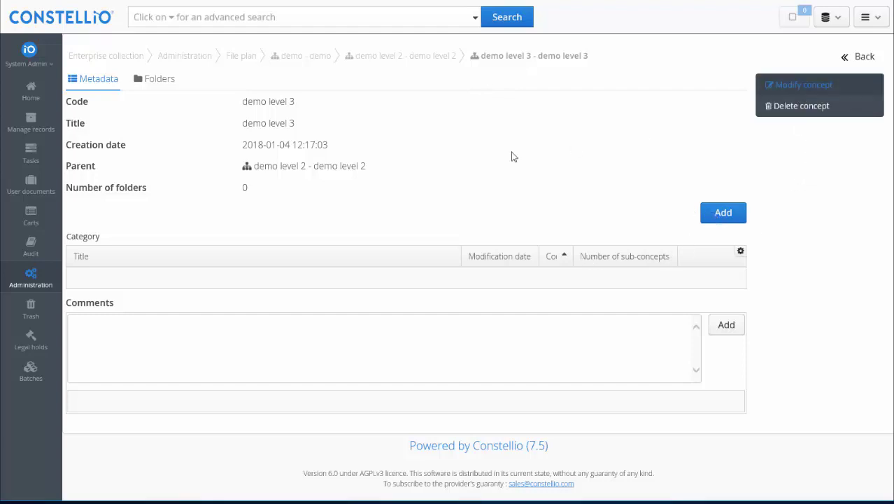
pyautogui.scroll(-5, 419, 217)
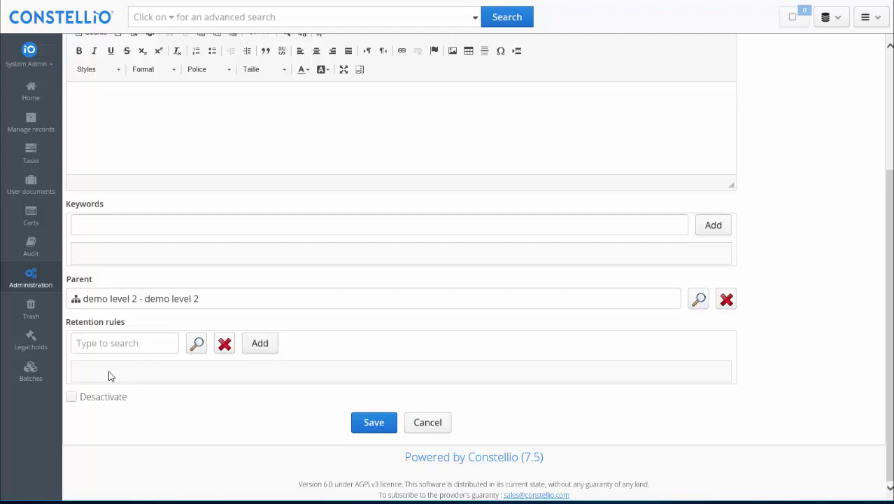
pyautogui.click(197, 343)
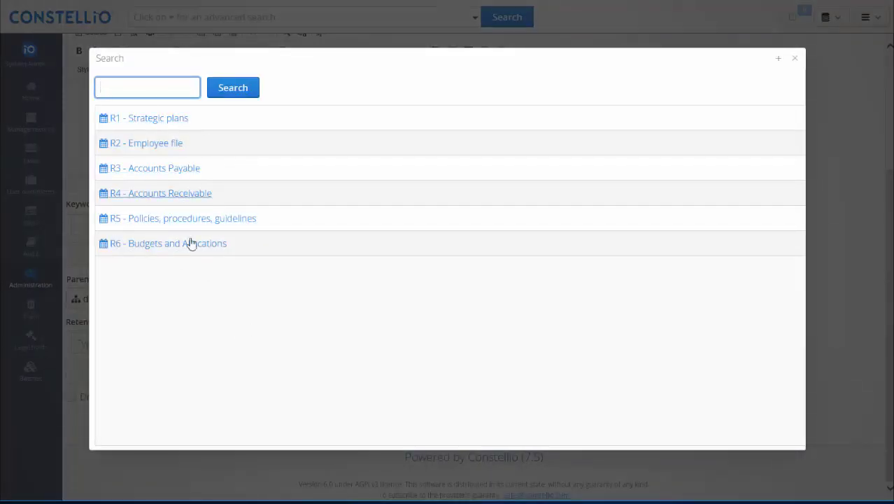
pyautogui.click(794, 59)
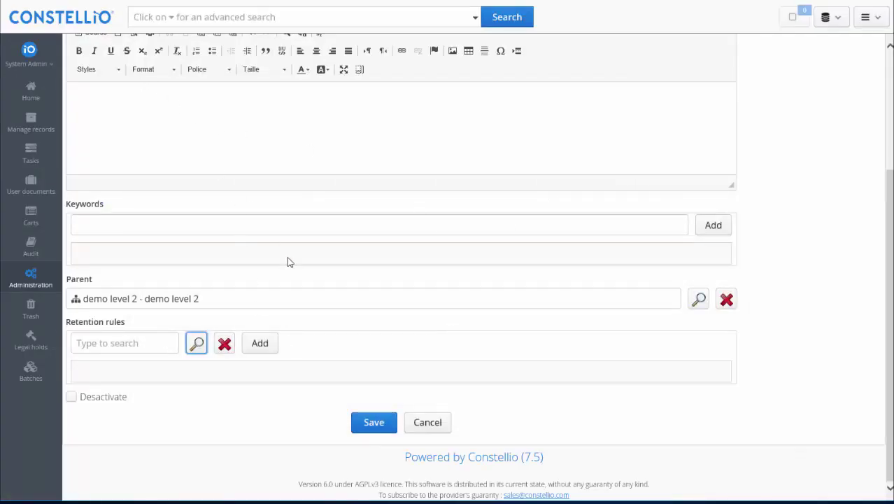
pyautogui.click(373, 423)
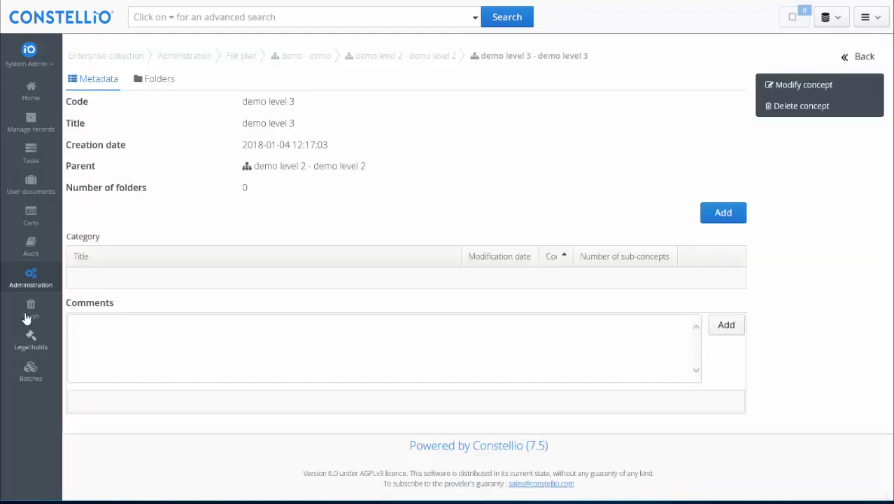
pyautogui.click(32, 284)
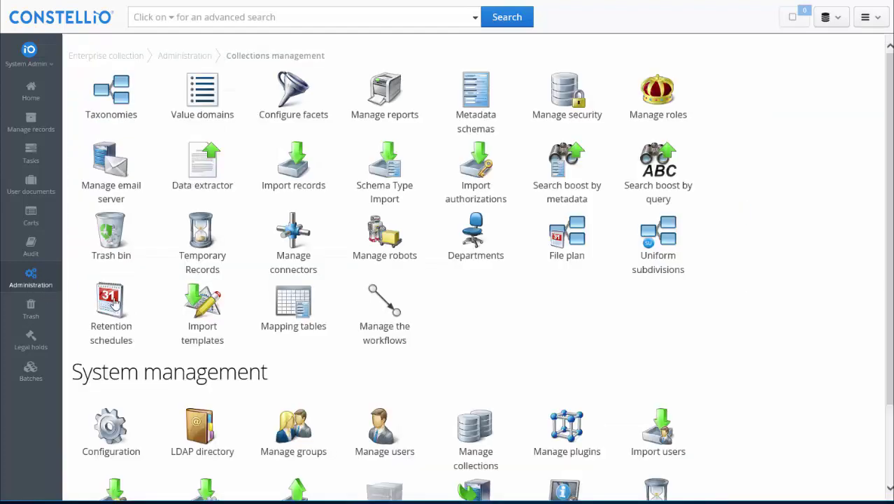
# Start a new retention rule with code ruledemo, approved on 2018-01-04.
pyautogui.click(114, 300)
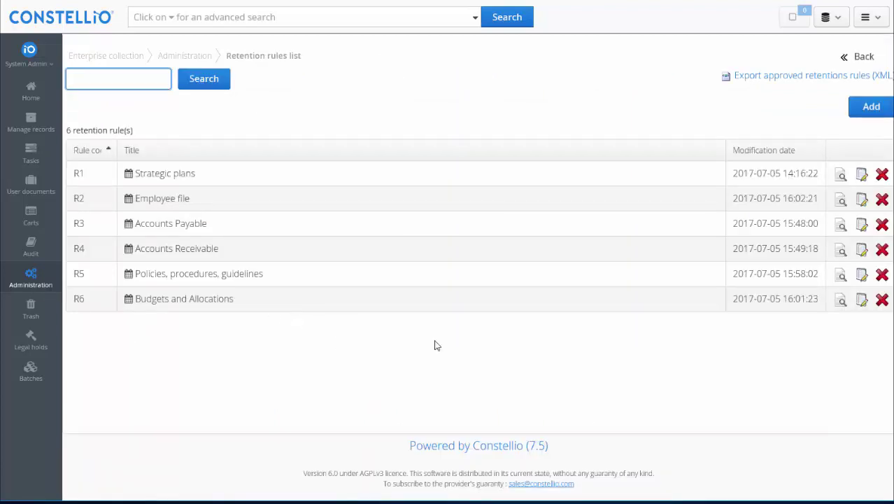
pyautogui.click(859, 109)
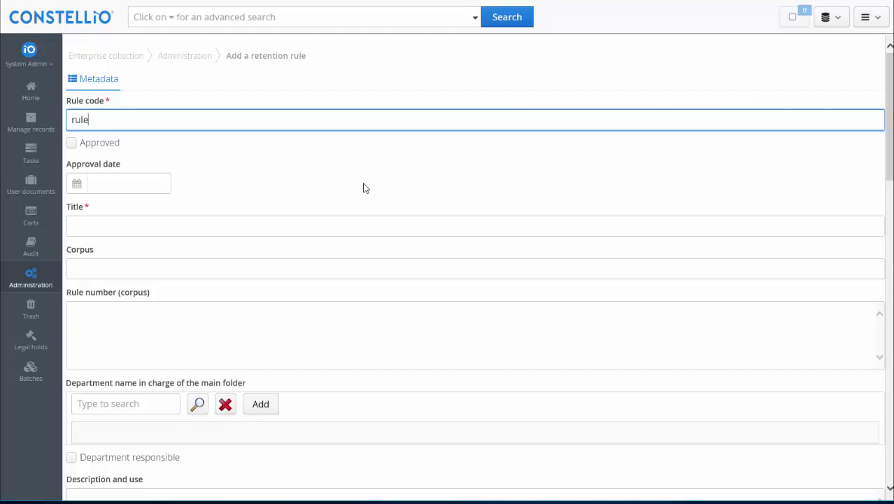
pyautogui.write('emo')
pyautogui.click(70, 143)
pyautogui.click(78, 183)
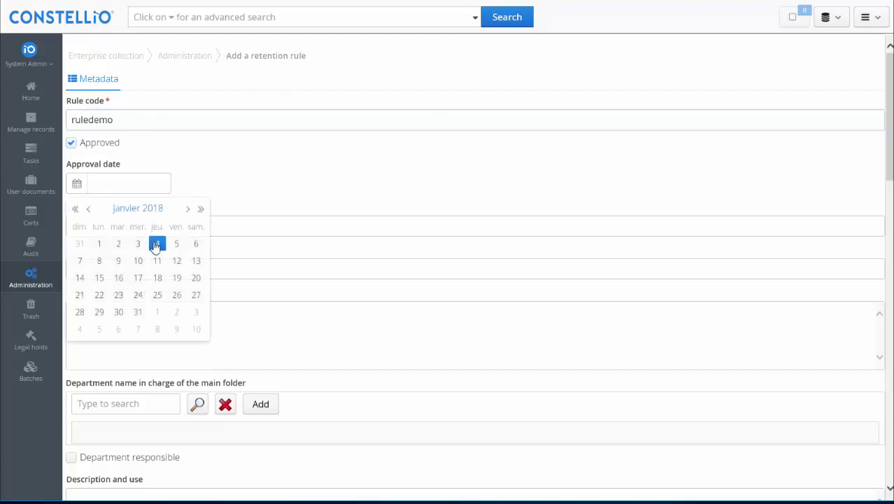
pyautogui.click(156, 243)
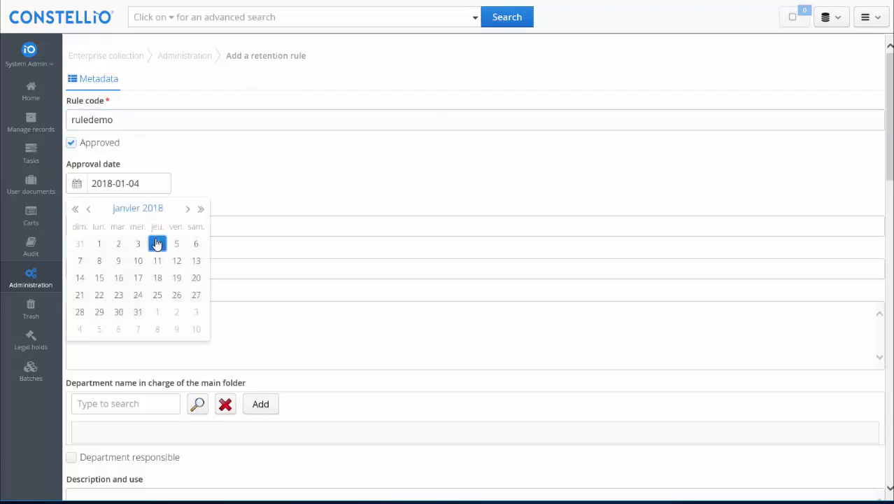
pyautogui.click(238, 179)
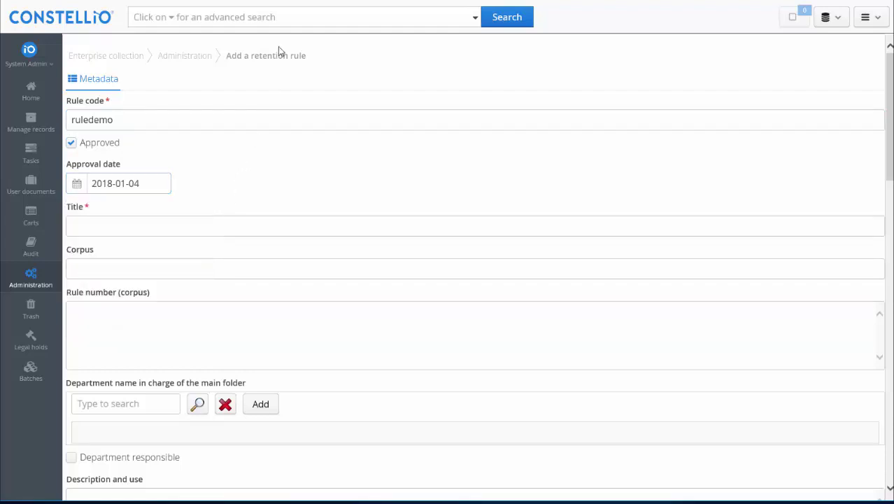
# Enter 'Rule demo' as the retention rule's title.
pyautogui.click(101, 224)
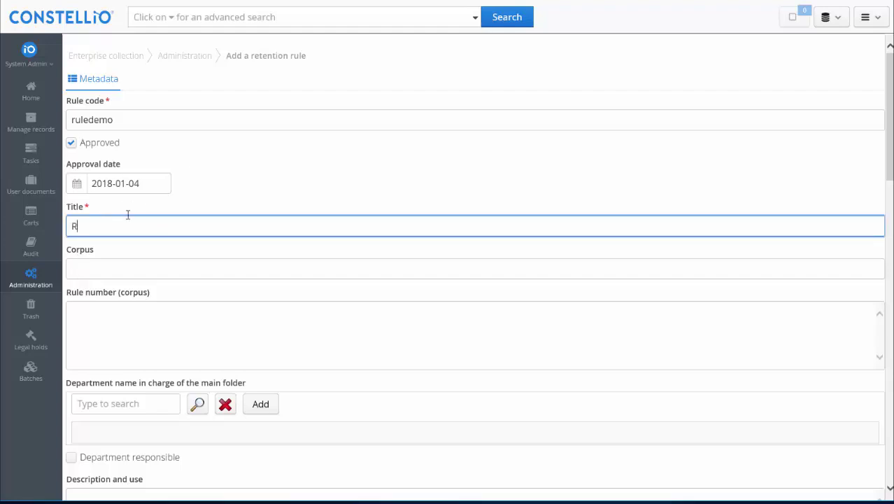
pyautogui.write('Rule demo')
pyautogui.scroll(-2, 182, 270)
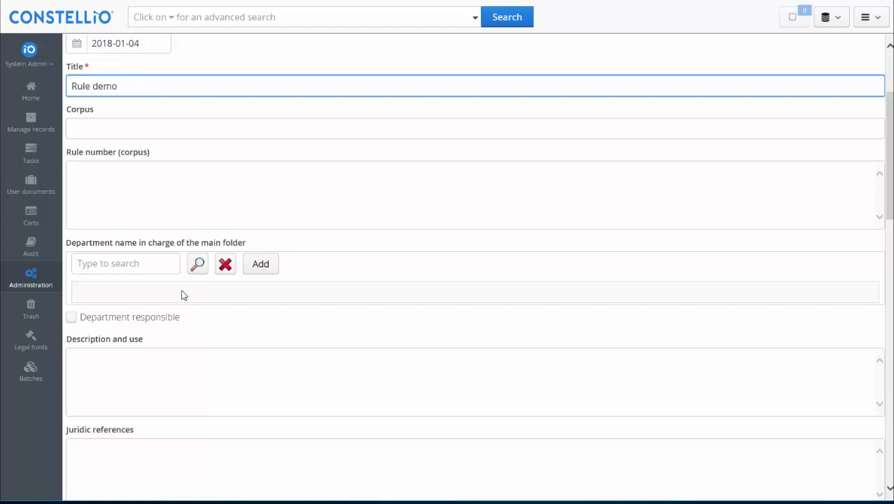
# Add 1.3 - HR - Human Resources from the 1 - Constellio tree as responsible department.
pyautogui.click(198, 265)
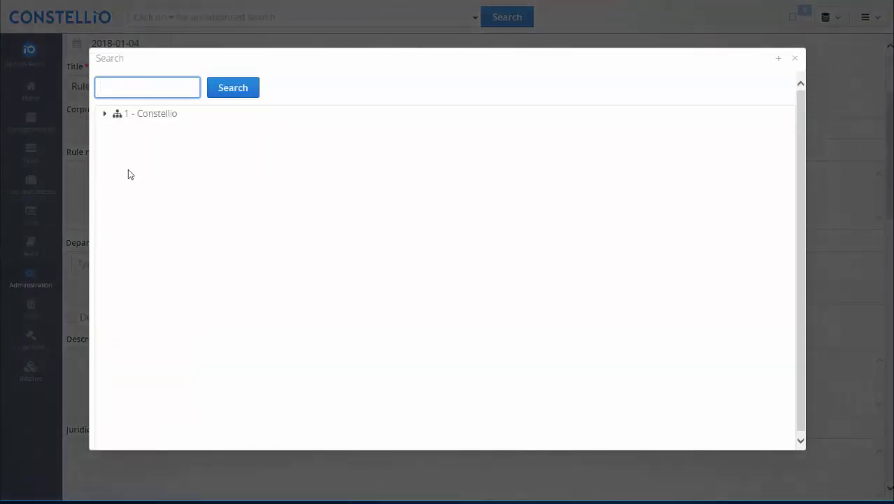
pyautogui.click(105, 113)
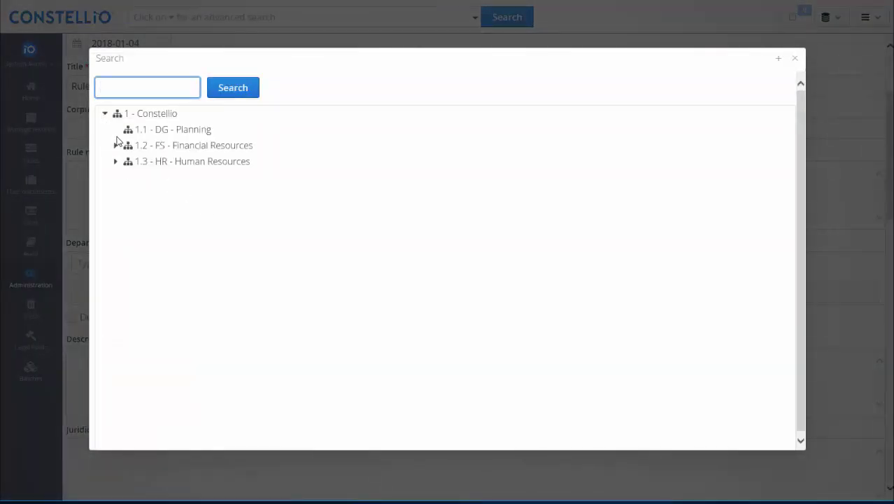
pyautogui.click(190, 169)
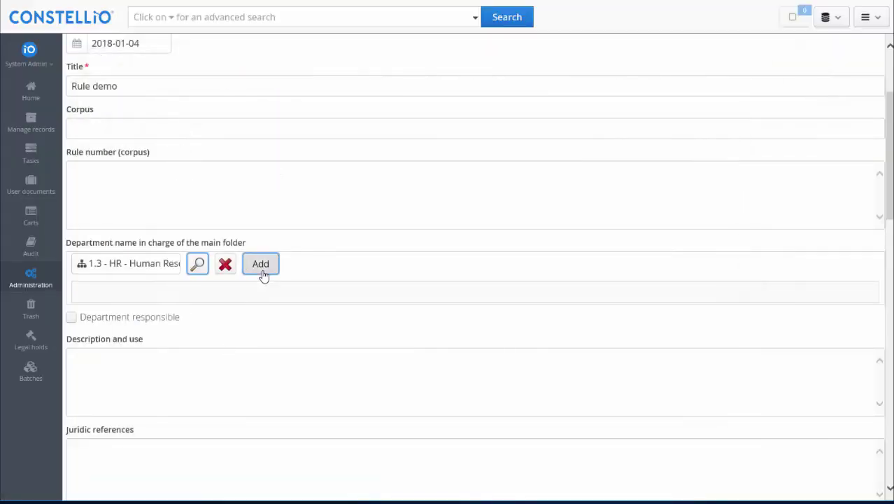
pyautogui.click(263, 273)
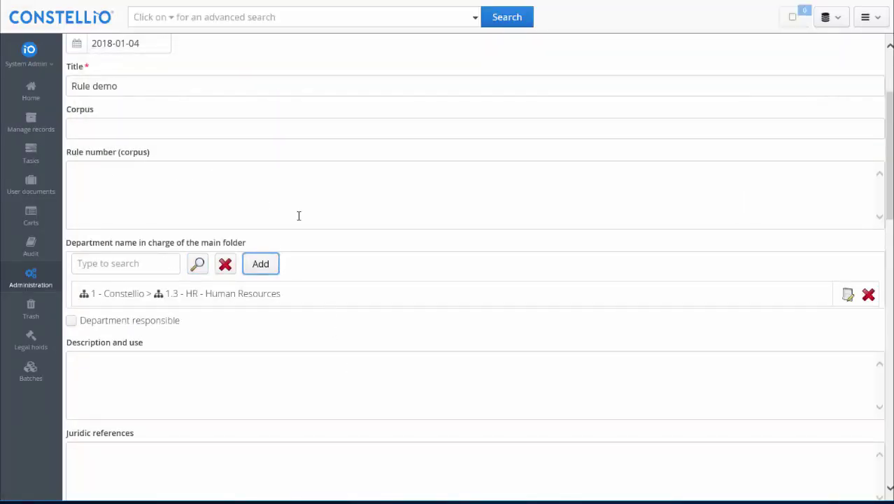
pyautogui.scroll(-2, 314, 214)
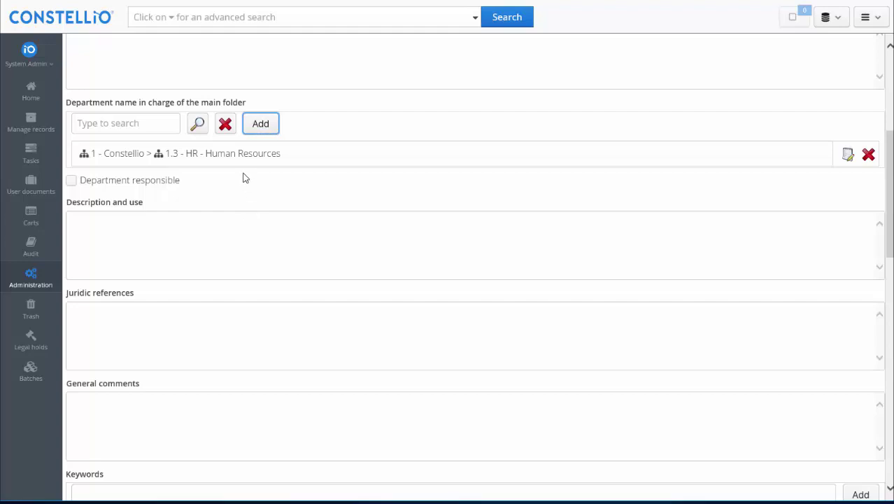
pyautogui.scroll(-6, 243, 178)
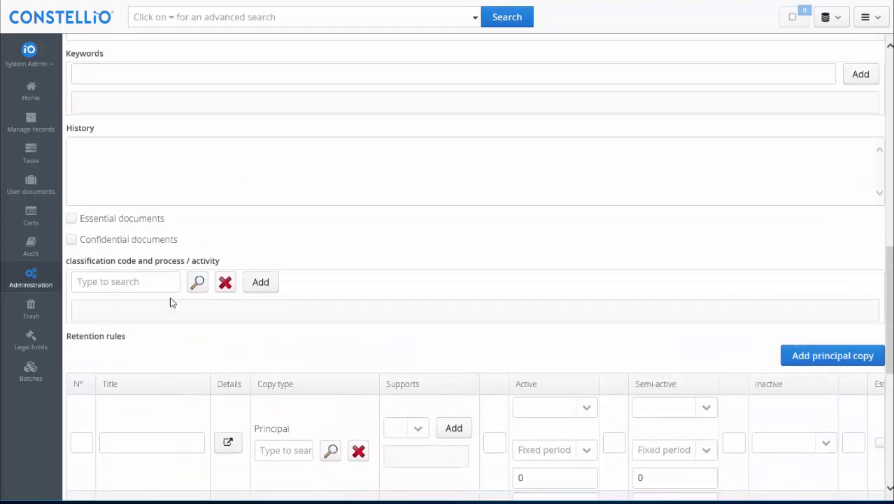
# Add demo level 3 (under demo > demo level 2) as the rule's classification code.
pyautogui.click(197, 281)
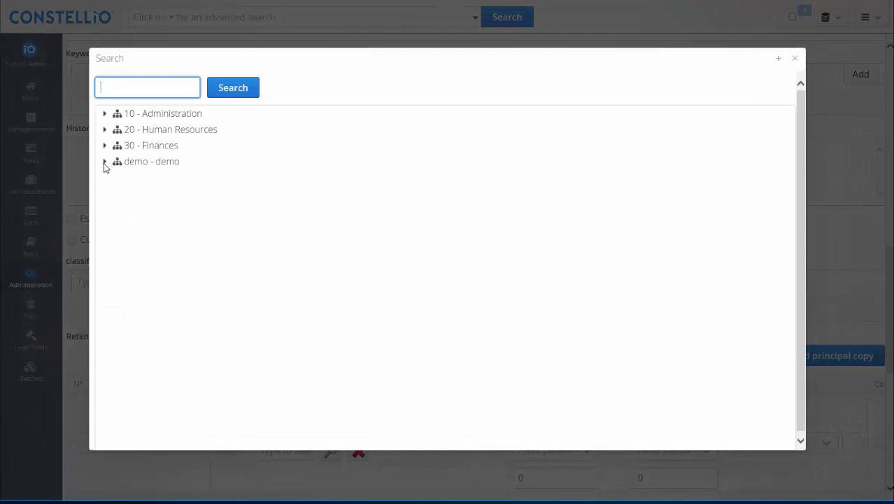
pyautogui.click(105, 162)
pyautogui.click(116, 180)
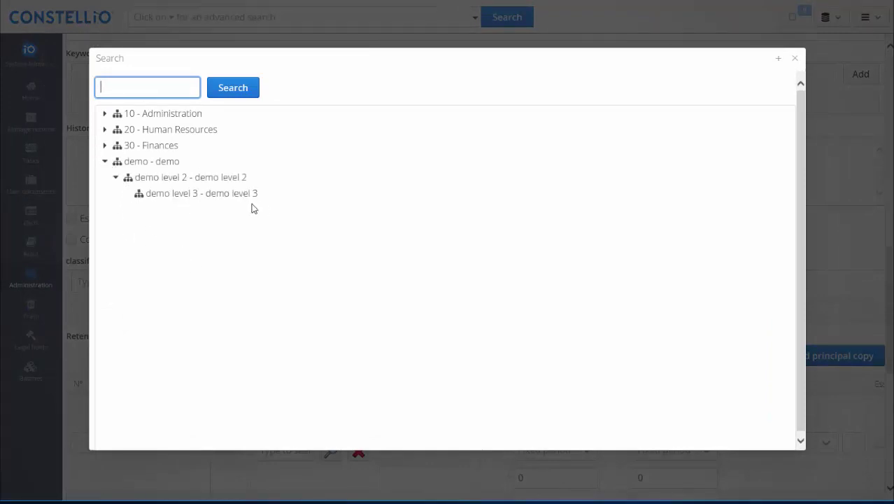
pyautogui.click(207, 194)
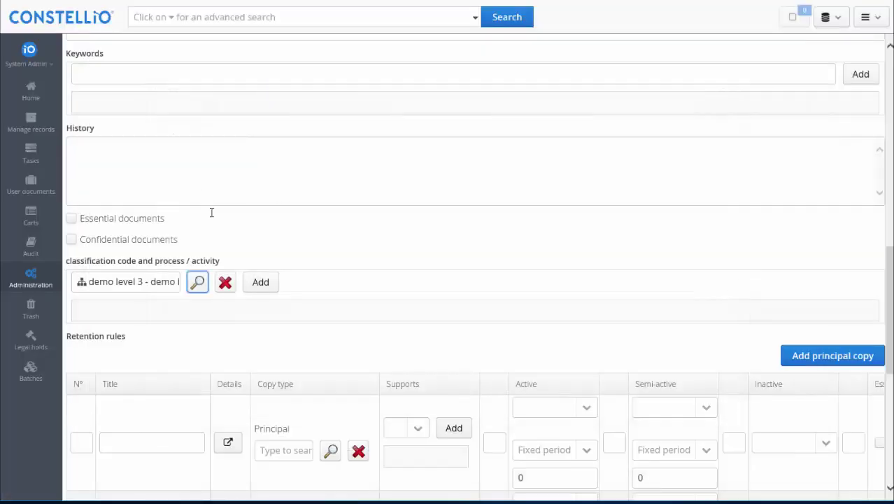
pyautogui.click(259, 287)
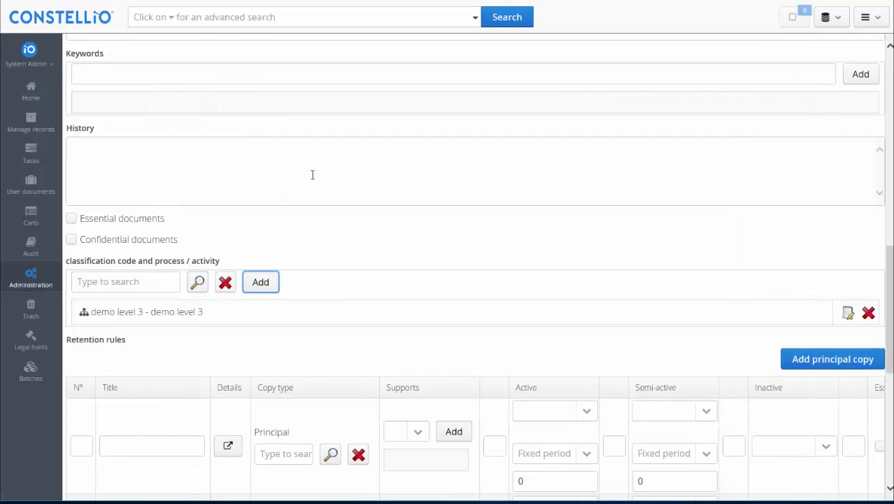
pyautogui.scroll(-3, 324, 175)
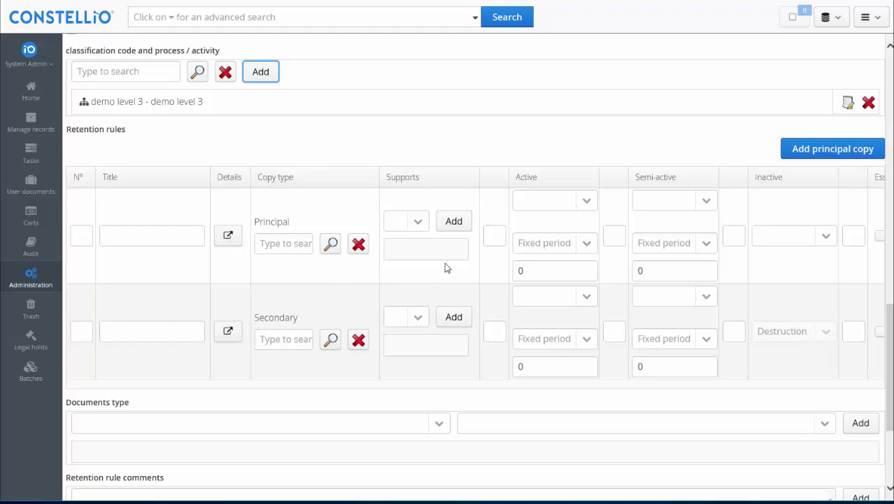
# Add Magnetic disc as the support for both the Principal and Secondary copies.
pyautogui.click(419, 223)
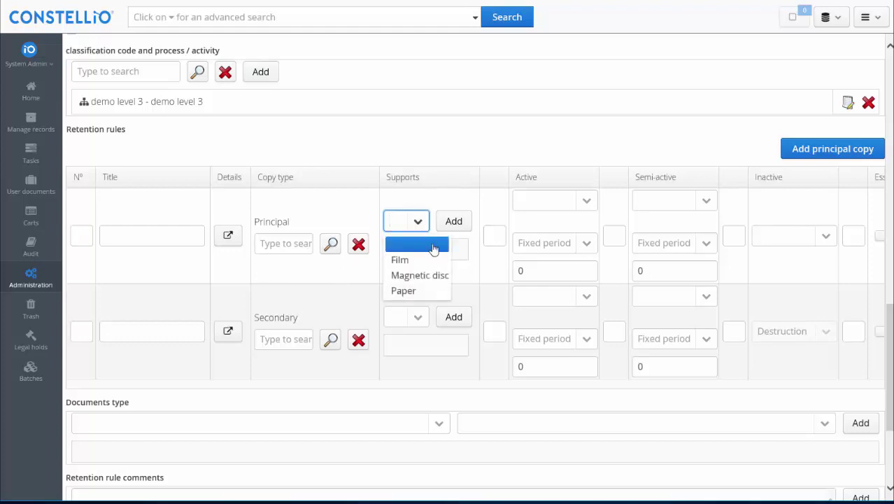
pyautogui.click(430, 273)
pyautogui.click(451, 223)
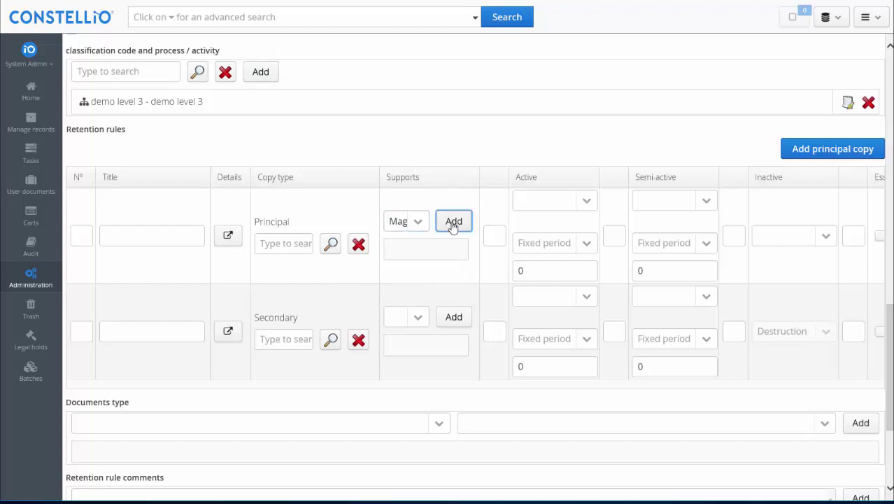
pyautogui.click(414, 317)
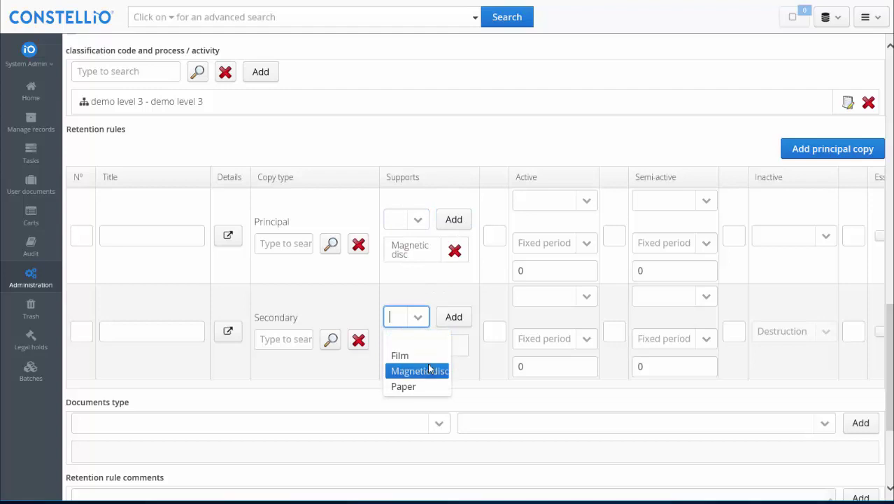
pyautogui.click(424, 371)
pyautogui.click(454, 316)
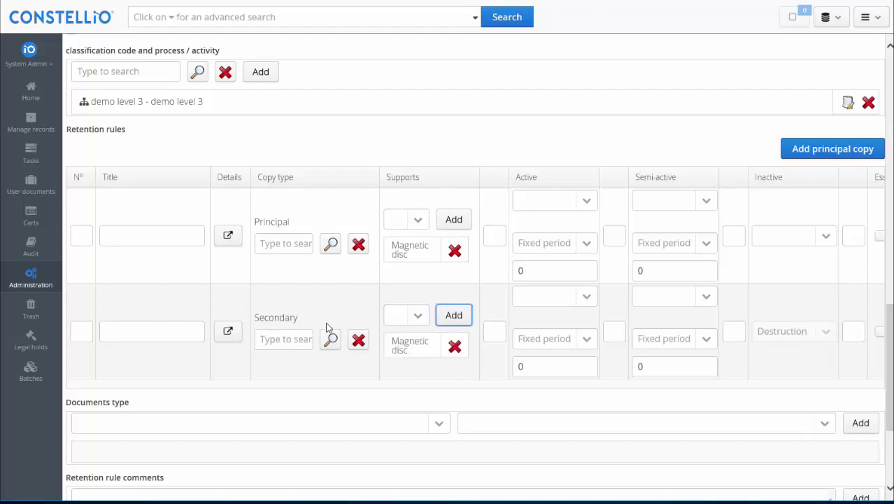
pyautogui.click(584, 204)
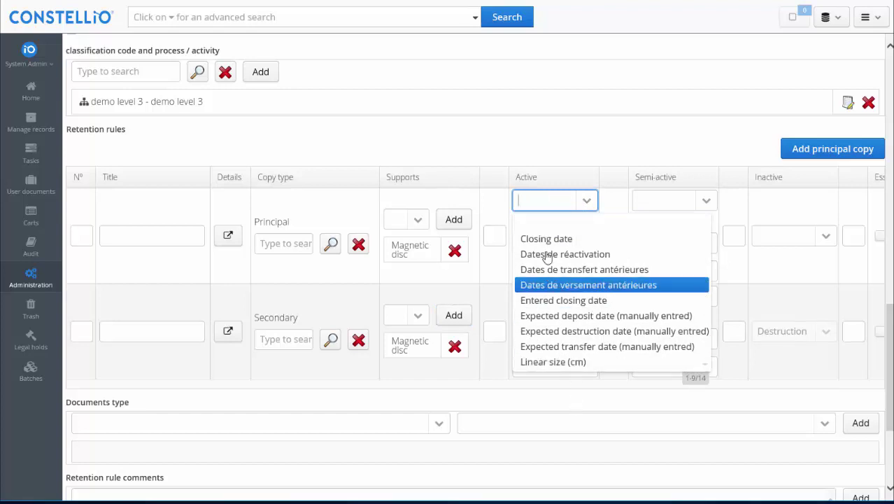
pyautogui.click(538, 199)
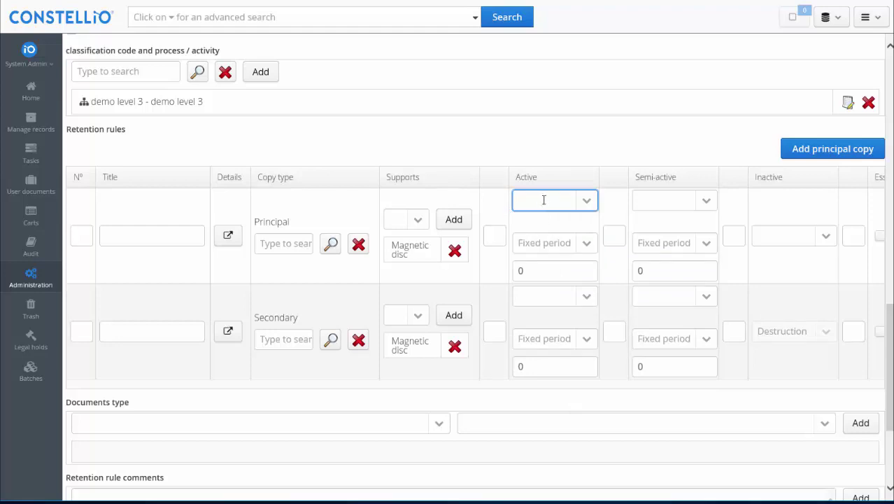
# Give the Principal copy 2 active years, 3 semi-active years and Destruction disposal.
pyautogui.click(531, 267)
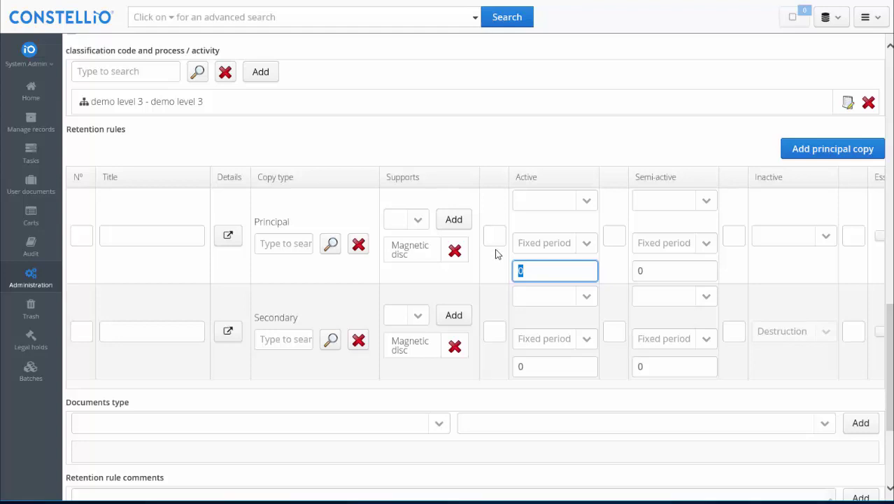
pyautogui.write('2')
pyautogui.click(649, 271)
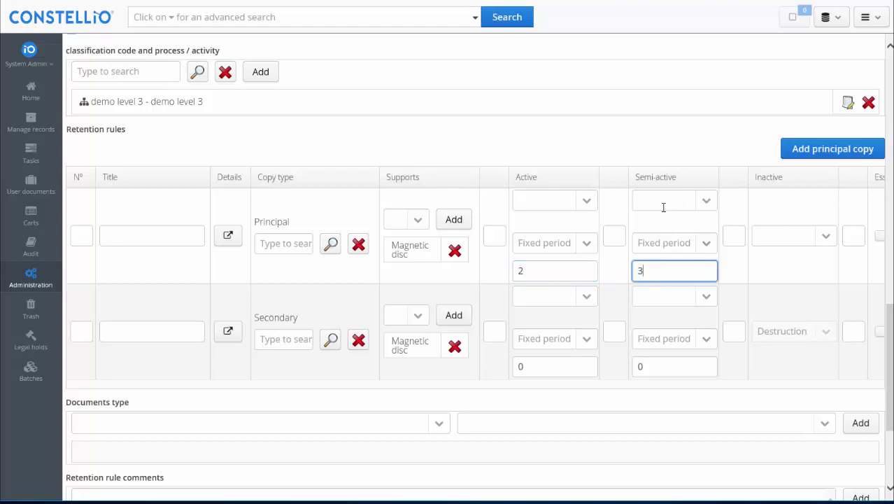
pyautogui.click(823, 235)
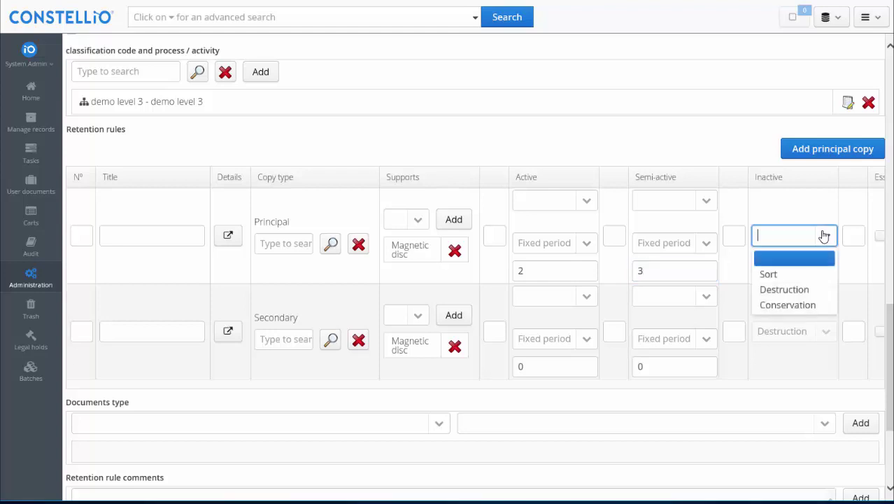
pyautogui.click(824, 291)
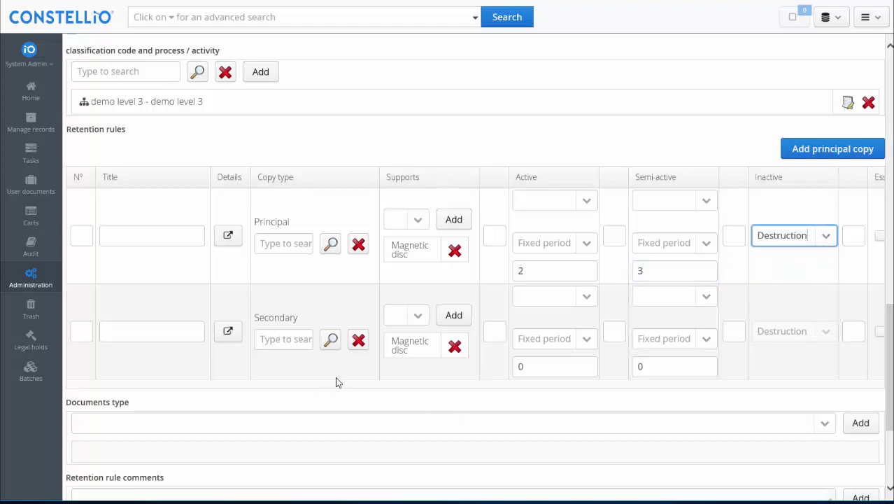
# Give the Secondary copy 1 active year and 2 semi-active years.
pyautogui.click(544, 368)
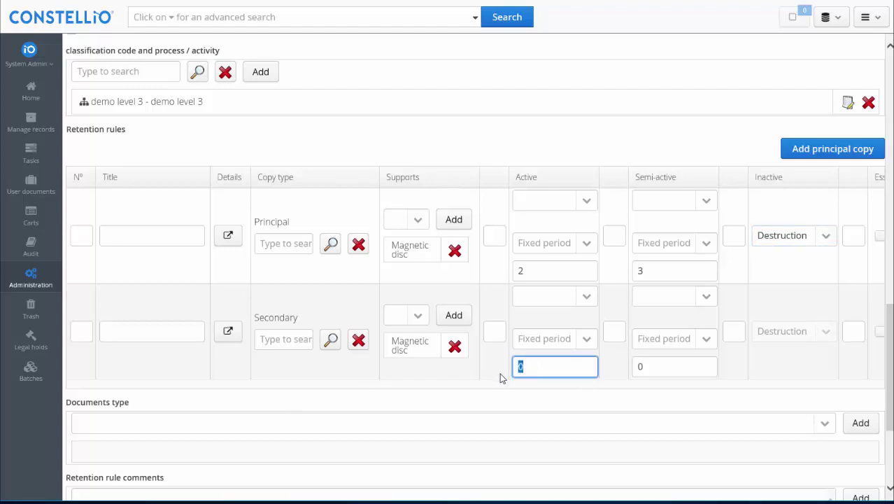
pyautogui.write('1')
pyautogui.click(674, 366)
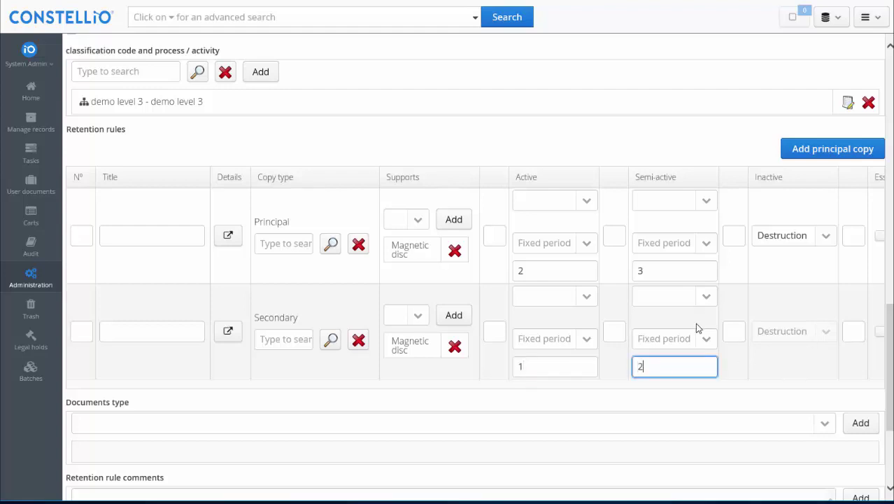
pyautogui.scroll(-3, 686, 325)
pyautogui.scroll(-1, 686, 325)
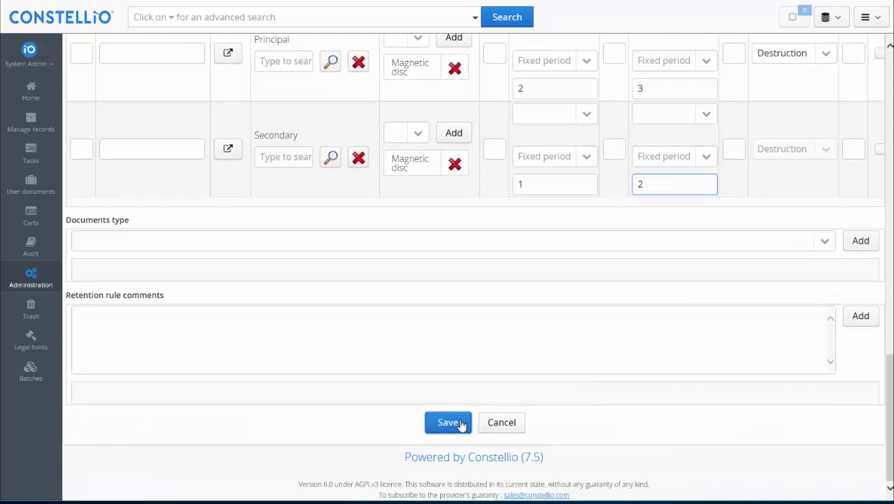
# Save the 'Rule demo' retention rule and return to Administration.
pyautogui.click(448, 423)
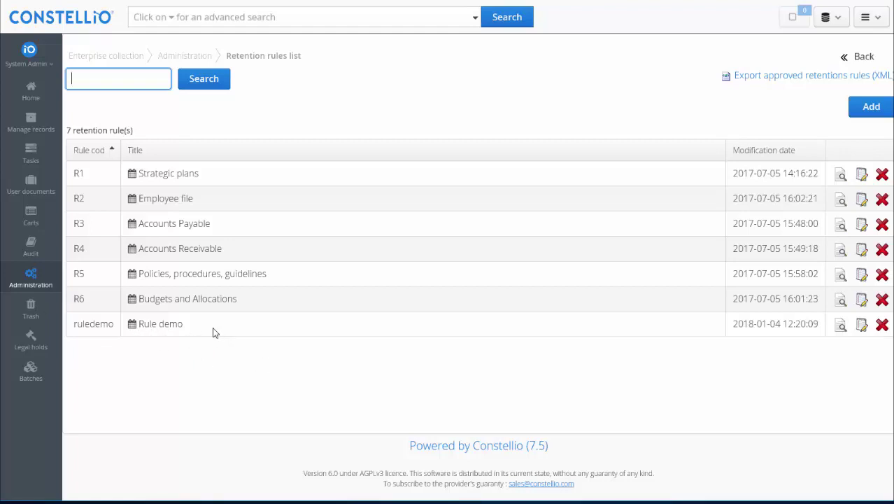
pyautogui.click(32, 278)
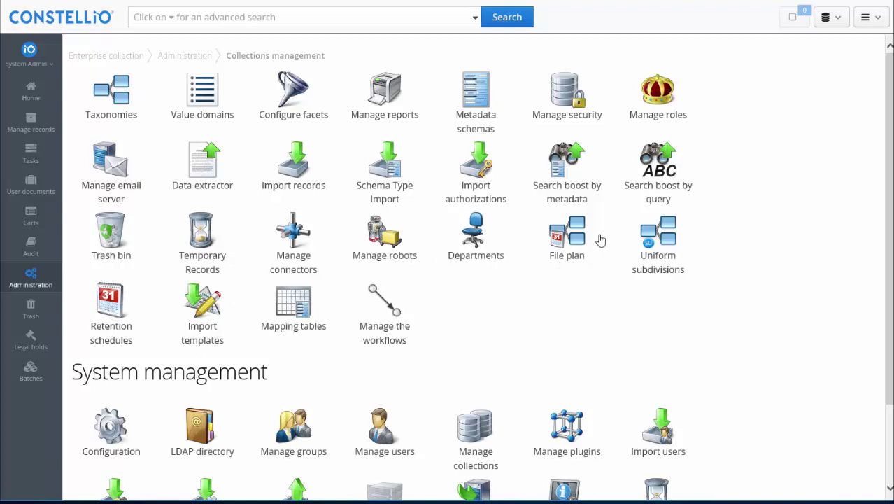
# Go back to the Home page to view the File plan tree with the demo - demo branch.
pyautogui.click(31, 92)
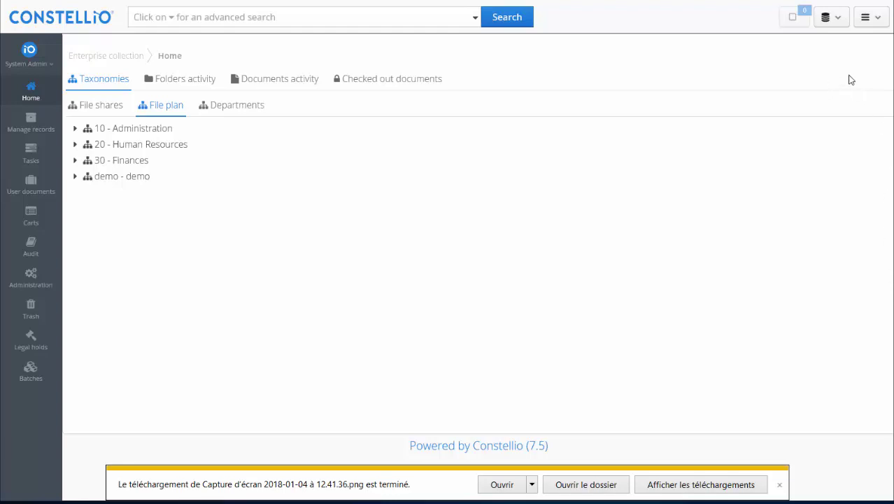
# Show the Add a folder / Create a document menu at the top right.
pyautogui.click(868, 18)
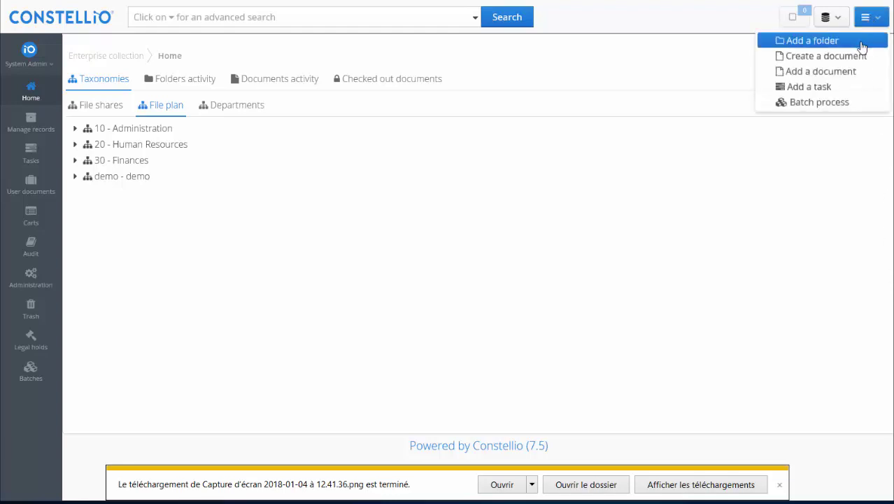